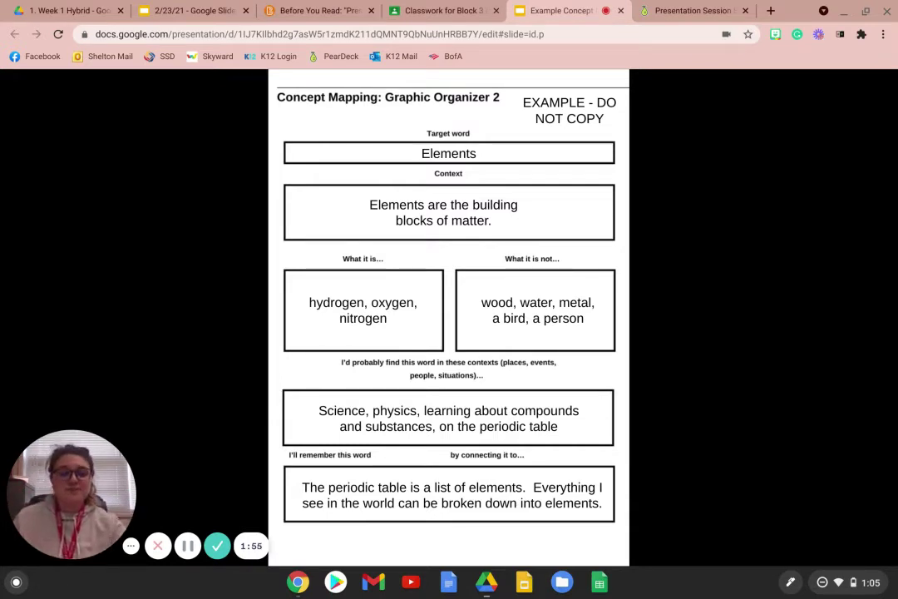
Switch to the Pear Deck student session containing the blank concept mapping organizer
left_click(437, 10)
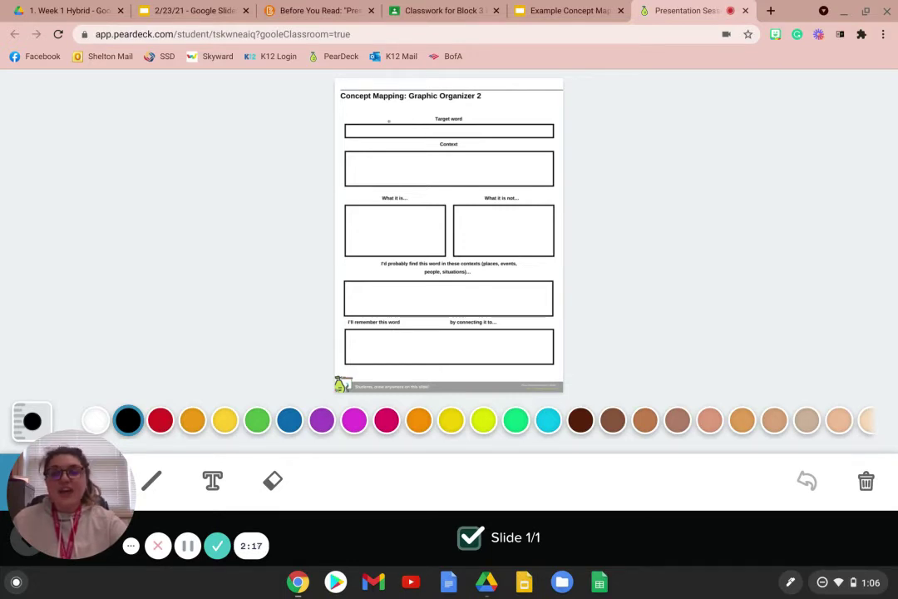
left_click_drag(391, 125, 408, 133)
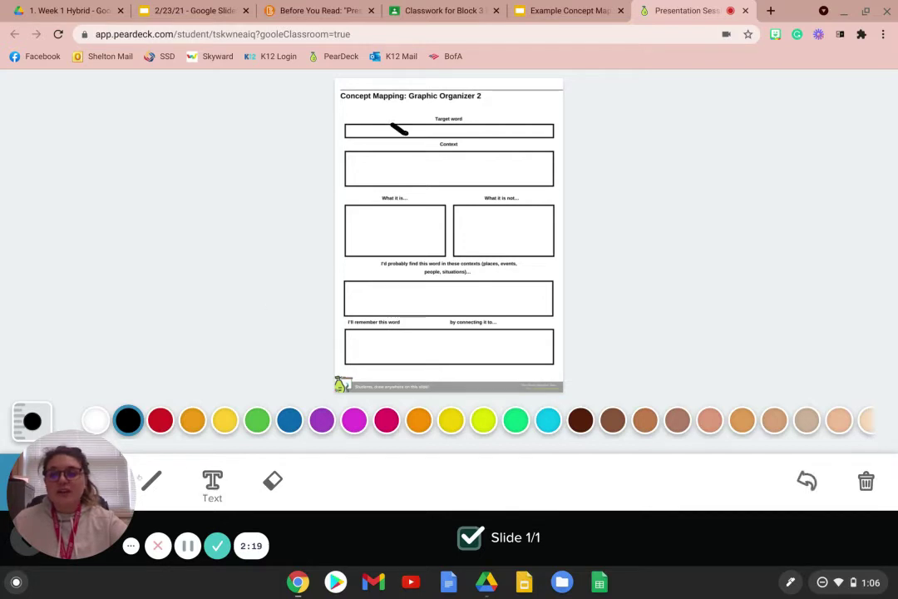
left_click_drag(67, 482, 104, 262)
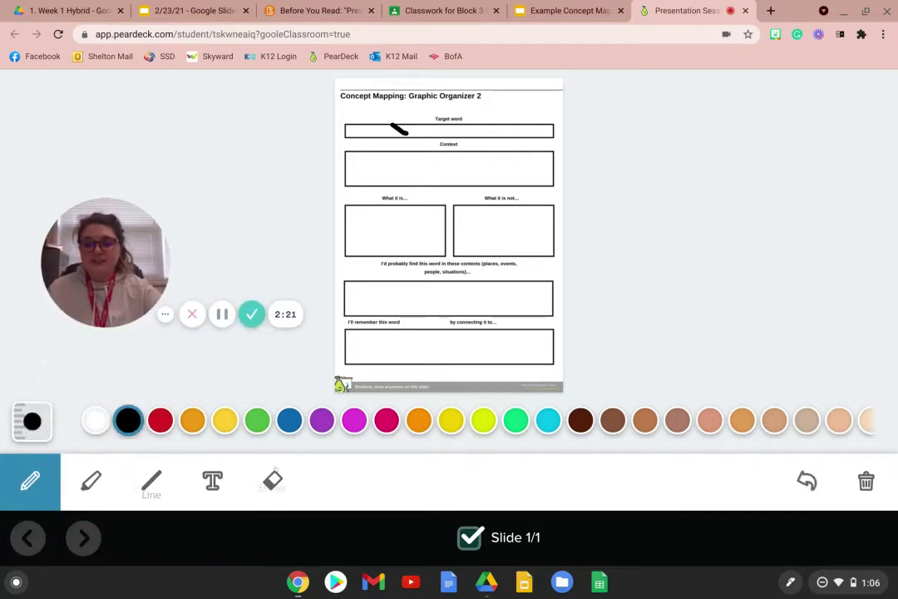
left_click(273, 481)
left_click_drag(409, 133, 371, 127)
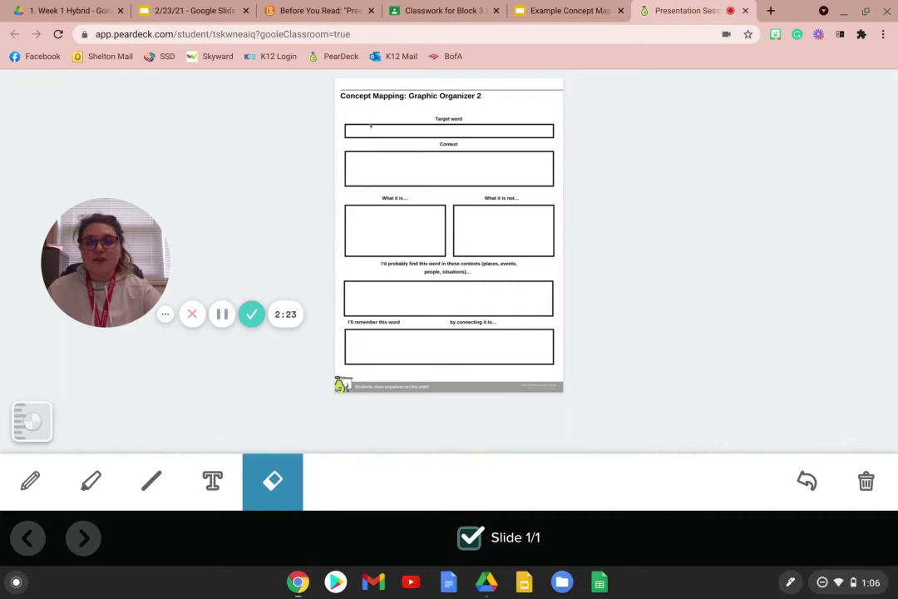
Add the text "Indignant" in the Target word box
left_click(212, 480)
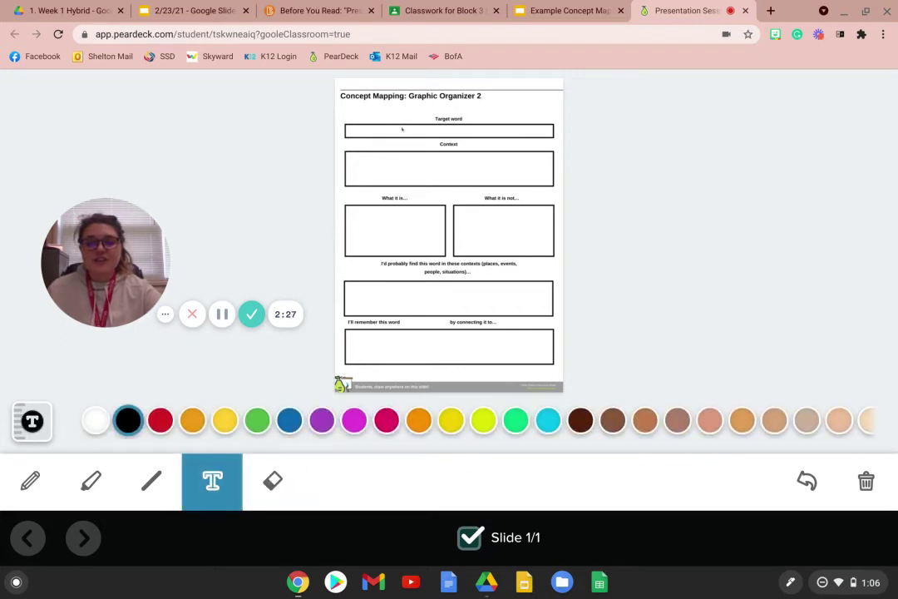
left_click(403, 131)
type("In")
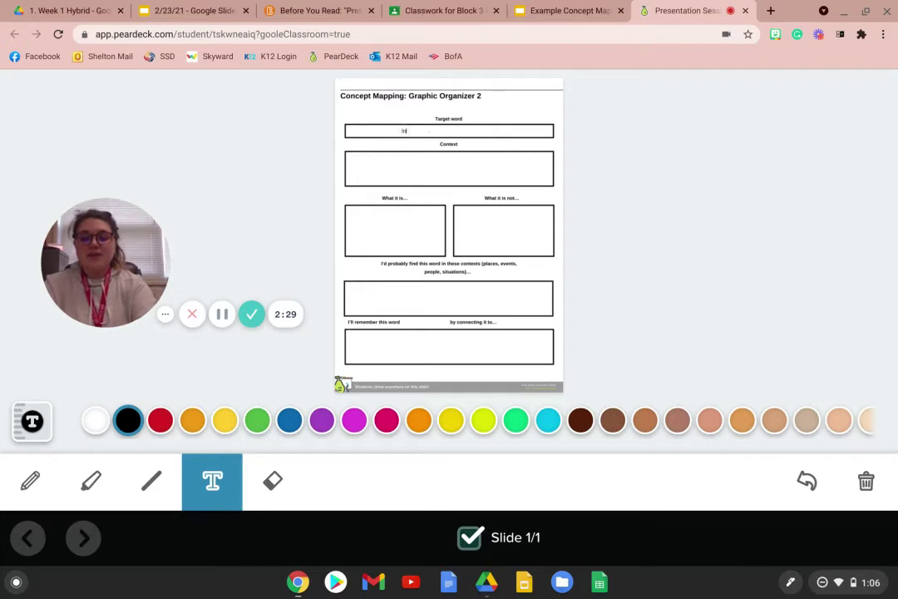
type("dignant")
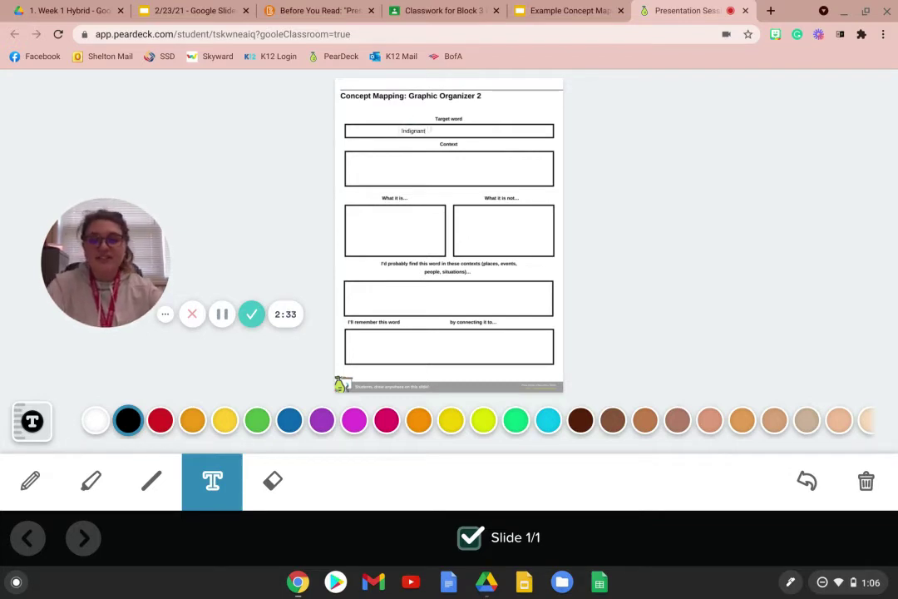
Enlarge the word "Indignant" and center it in the Target word box
left_click(357, 179)
left_click(32, 421)
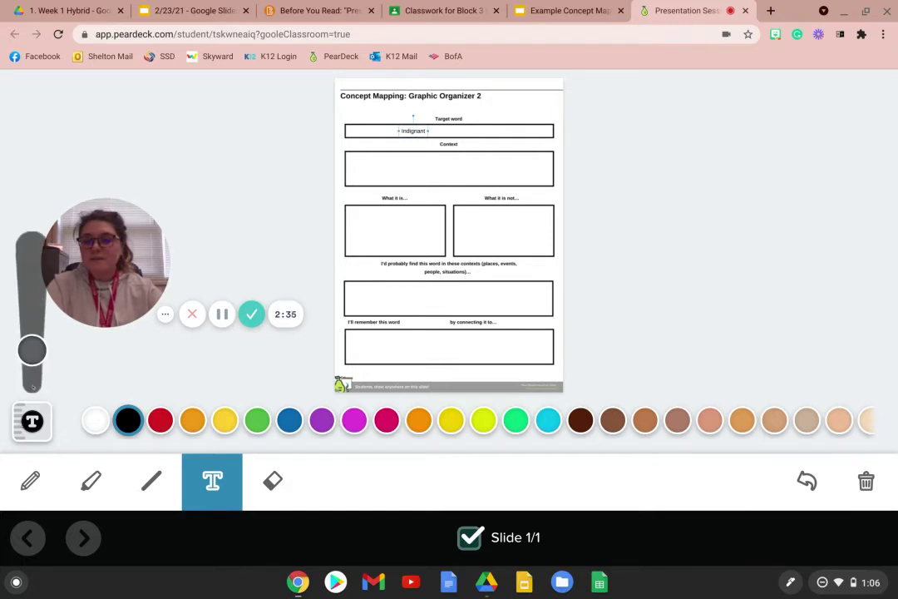
left_click_drag(30, 348, 30, 325)
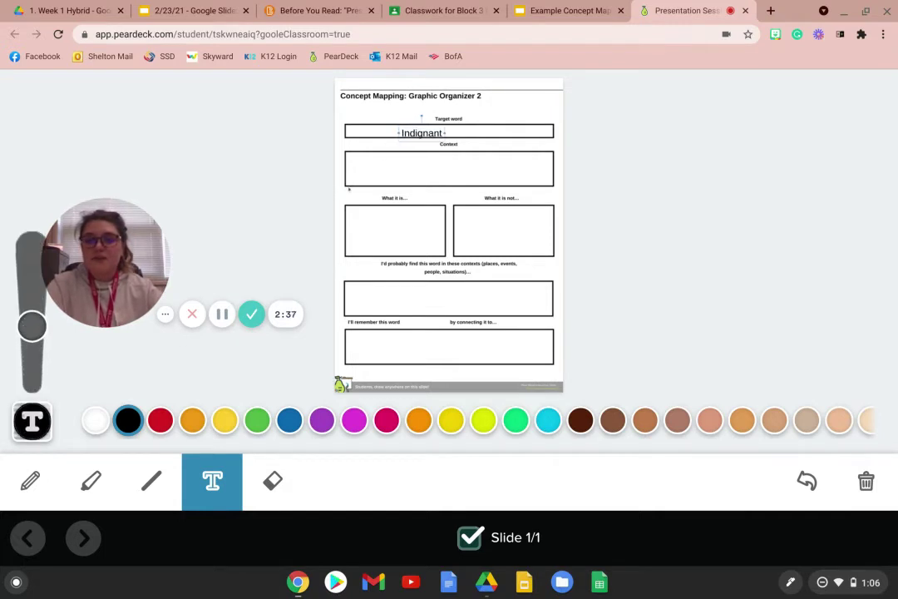
left_click_drag(410, 131, 436, 130)
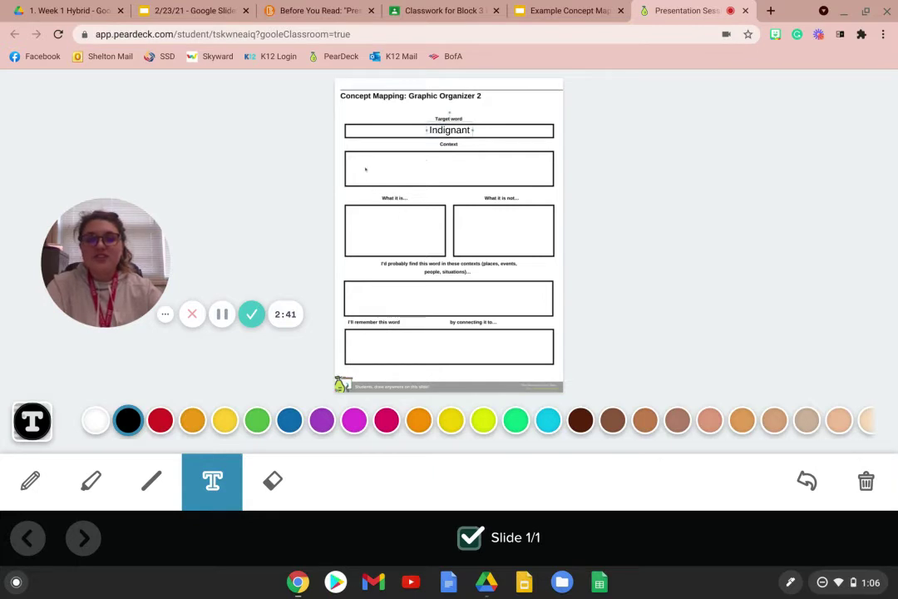
Add the text "Definition - Angry in response to something perceived as wrong." in the Context box
left_click(212, 480)
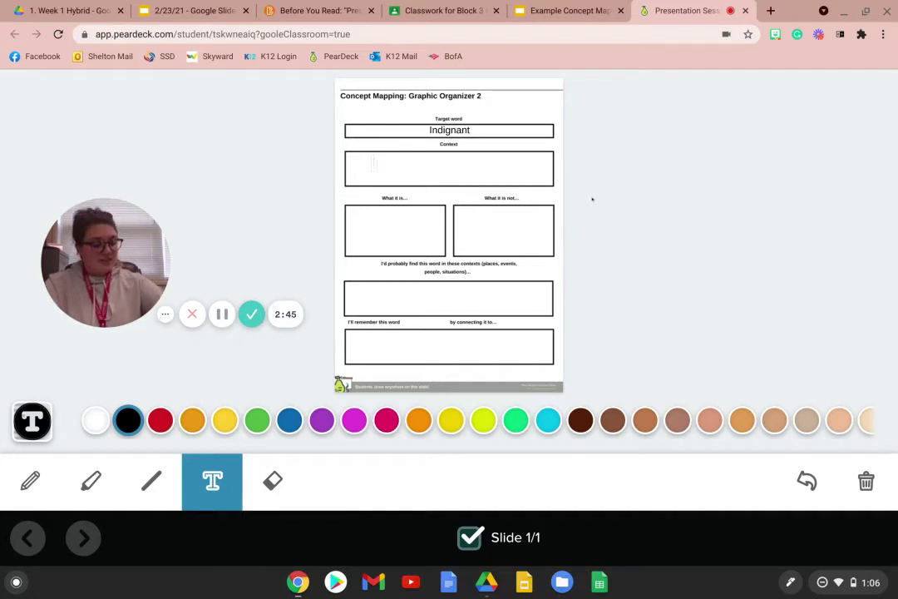
type("Definitio")
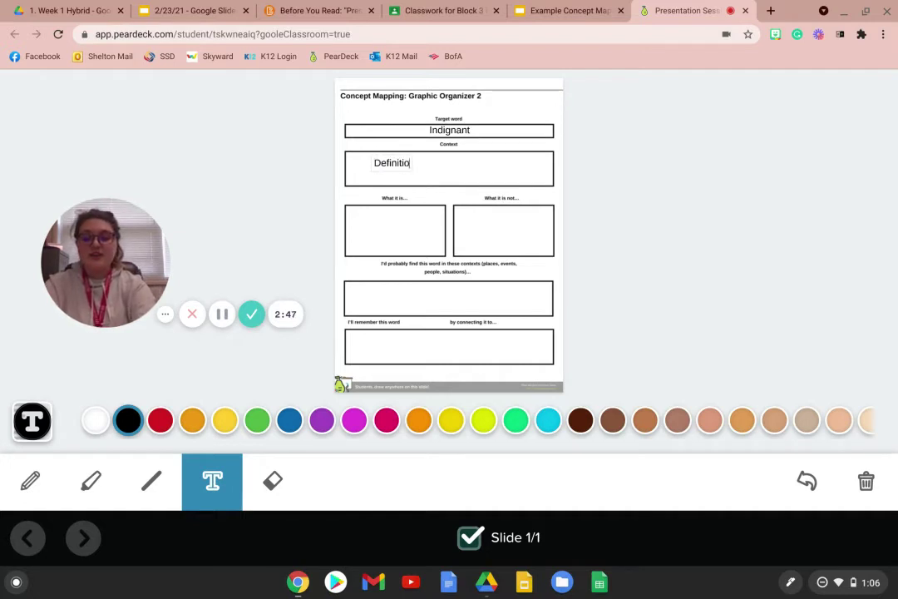
type("n - Angr")
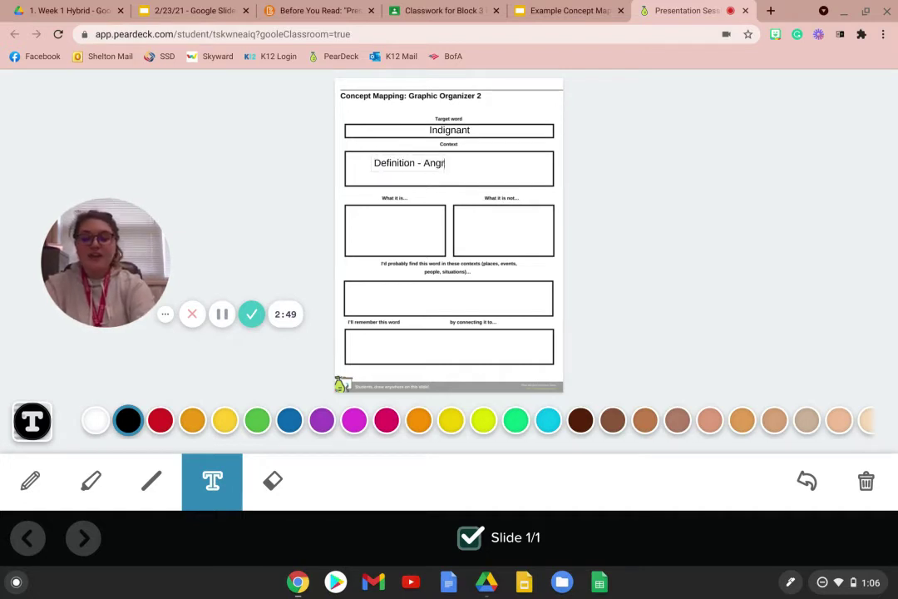
type("y in resp")
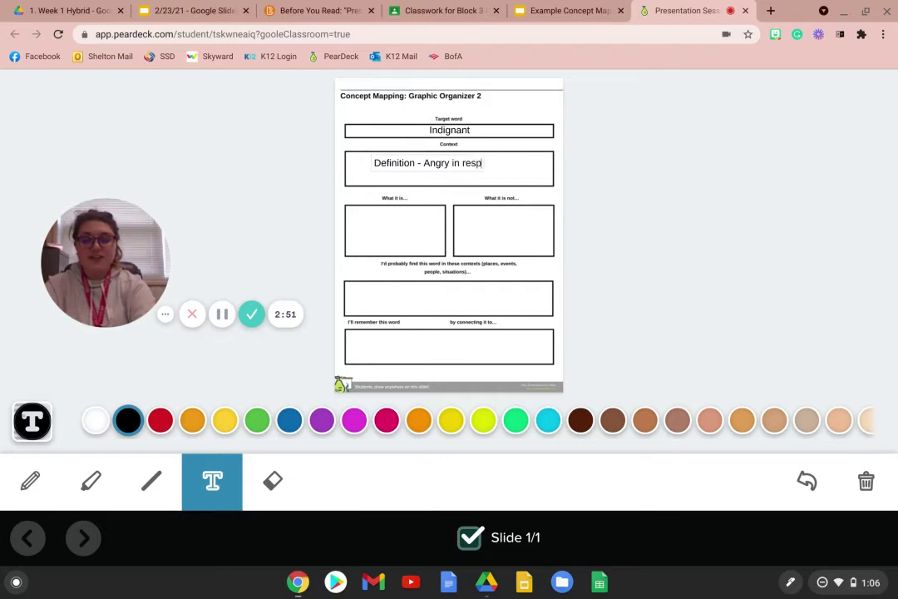
type("onse to some")
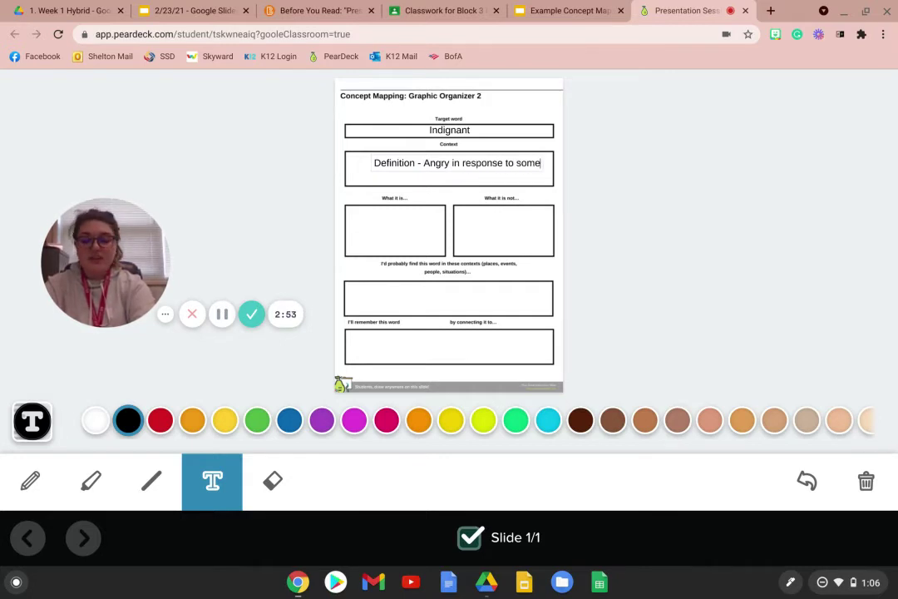
type("thing perc")
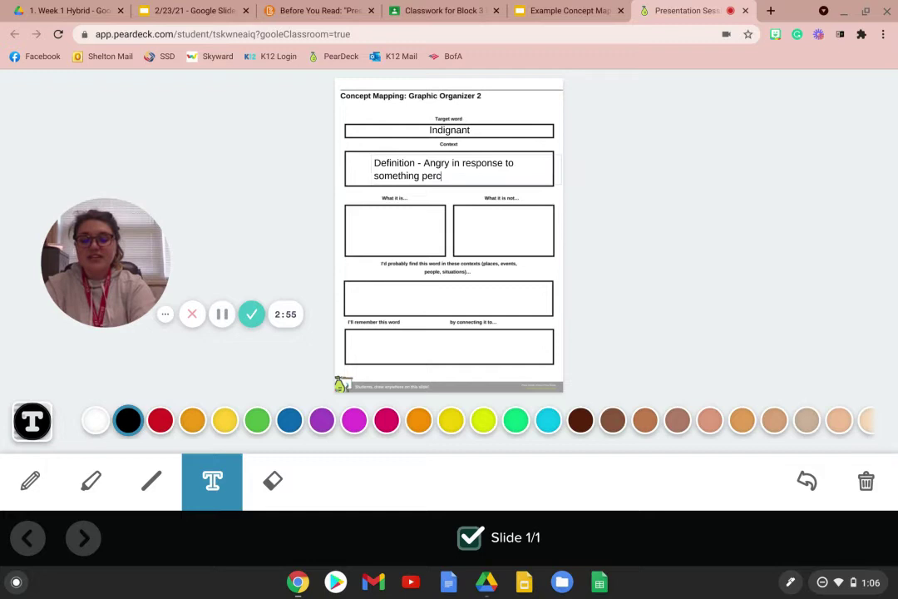
type("eived as ")
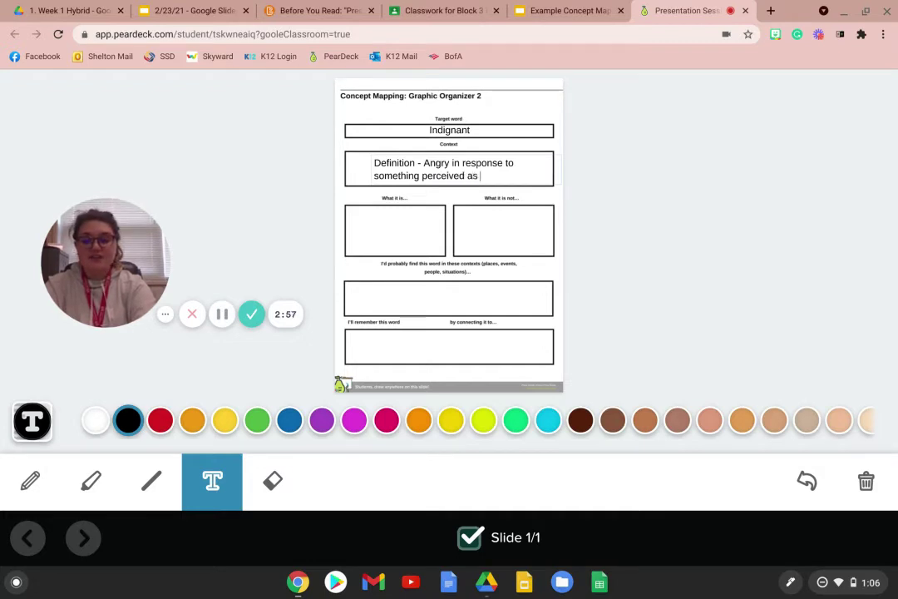
type("wrong.")
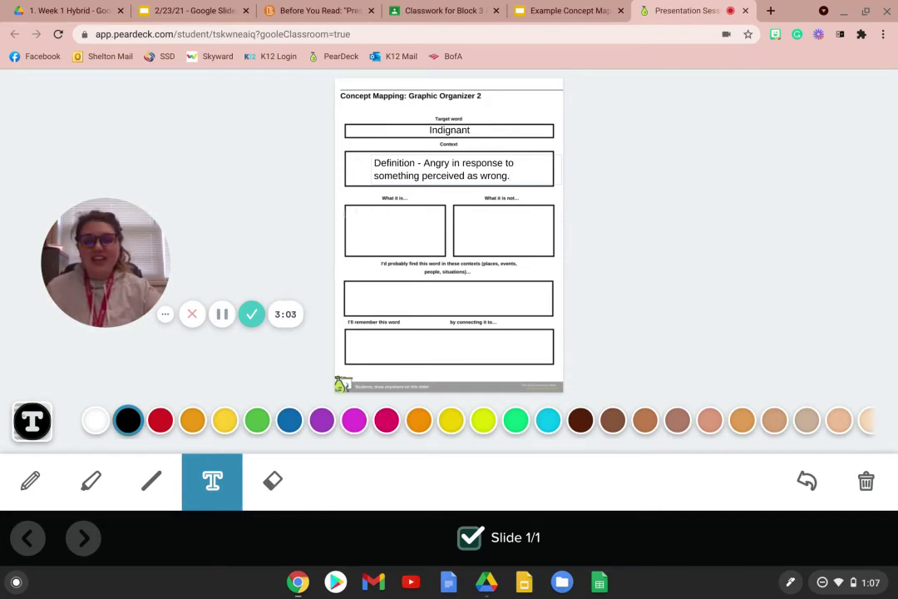
Add the text "anger, injustice, mad" in the "What it is" box and move it slightly lower to center it
left_click(350, 218)
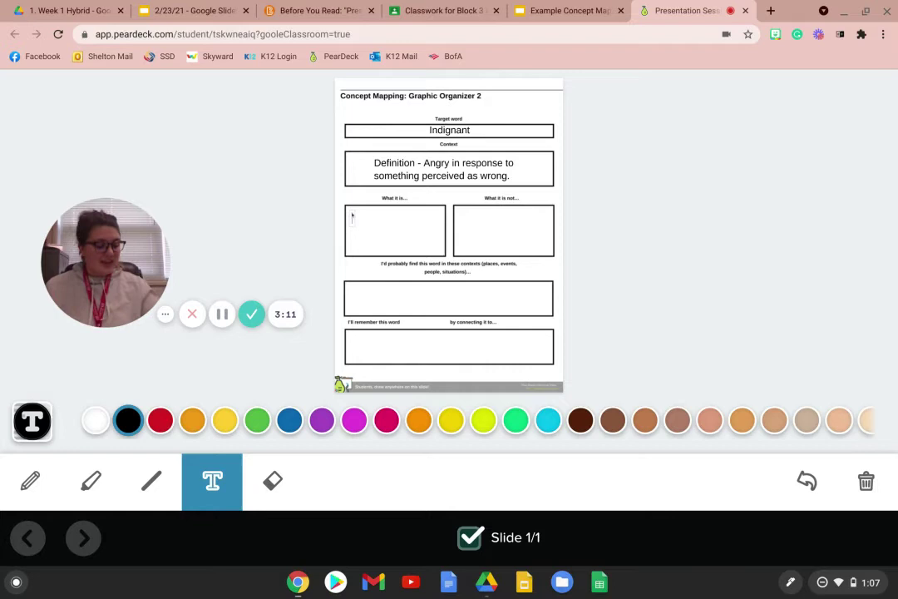
type("an")
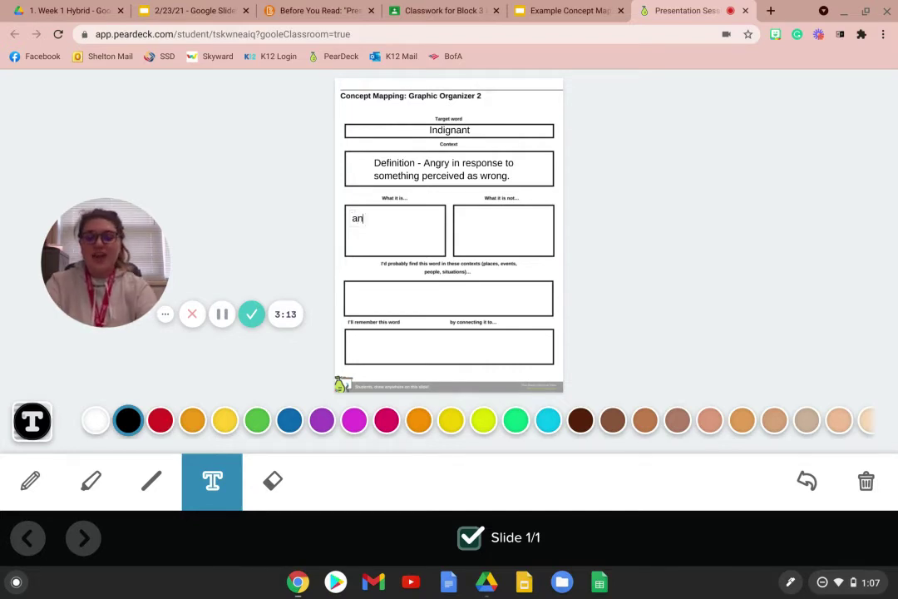
type("ger, injus")
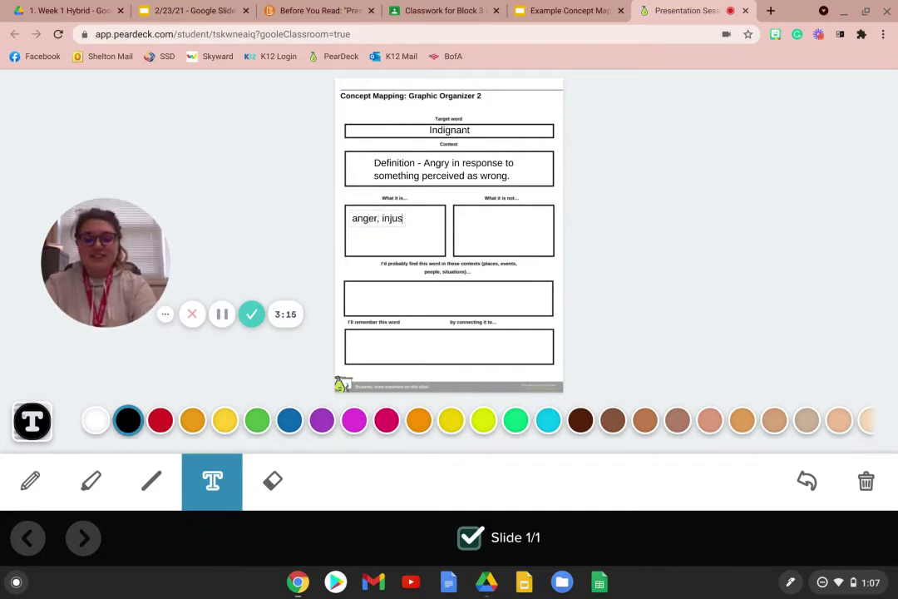
type("ticem made")
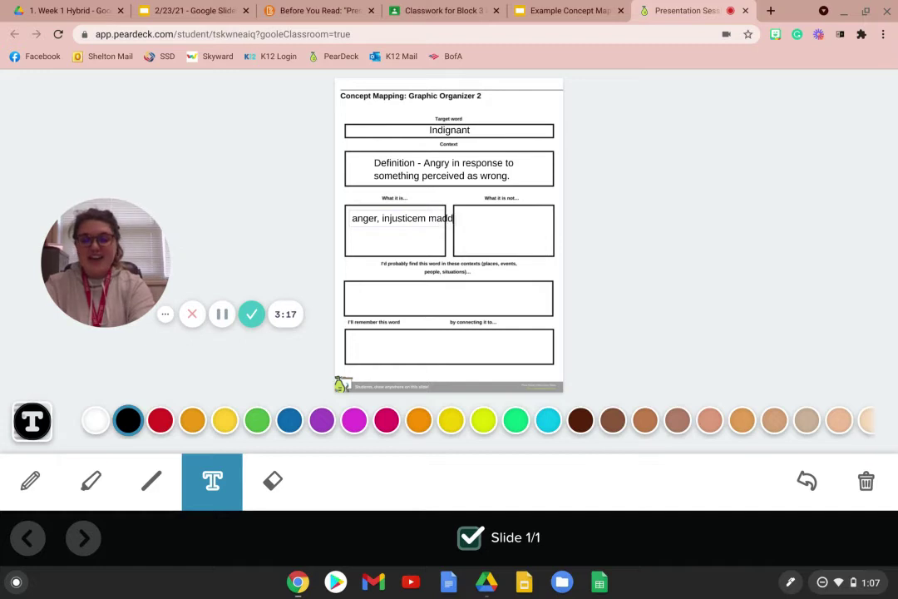
key("BackSpace")
key("BackSpace")
key("BackSpace")
key("BackSpace")
key("BackSpace")
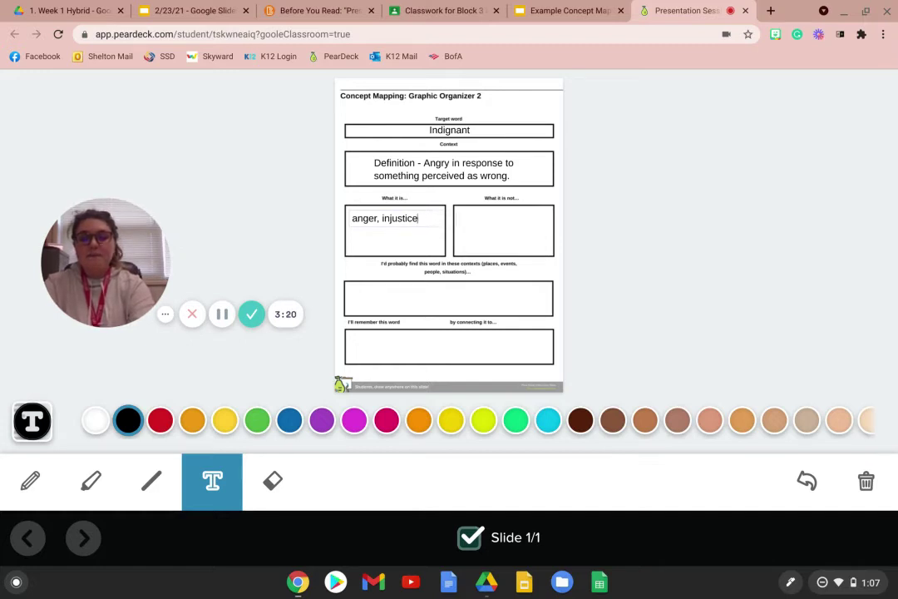
type("mad")
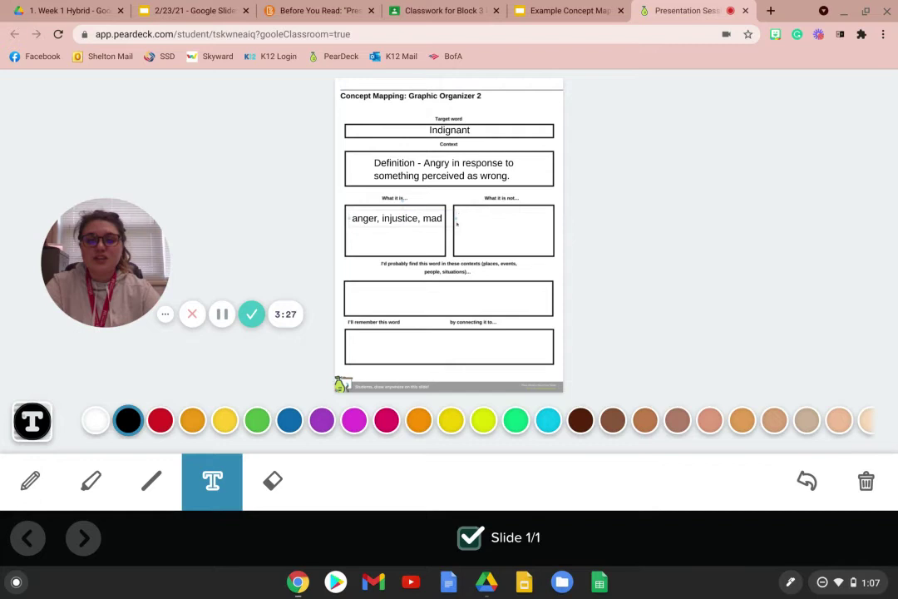
left_click_drag(457, 223, 455, 232)
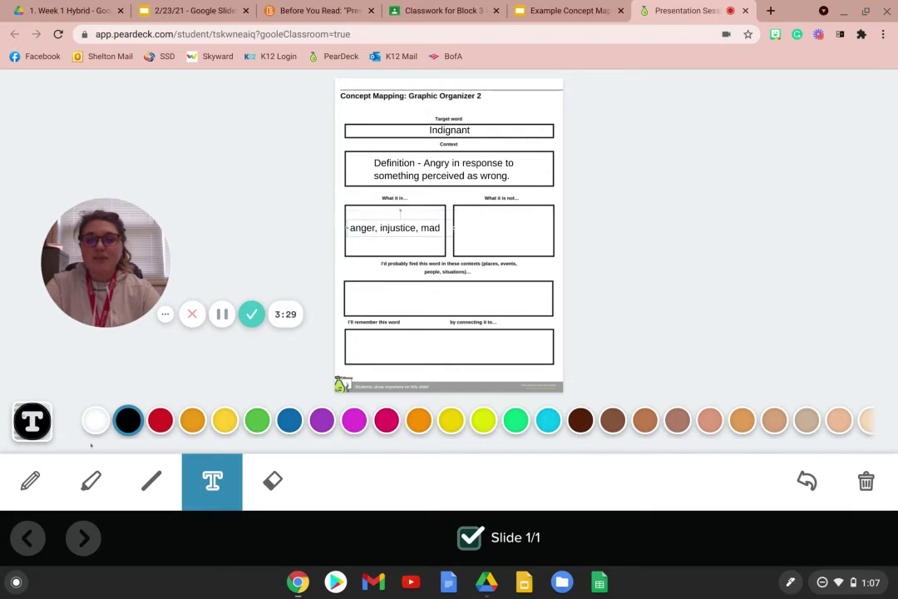
Add the text "Come up with 3 antonyms on your own." in the "What it is not" box
left_click(456, 220)
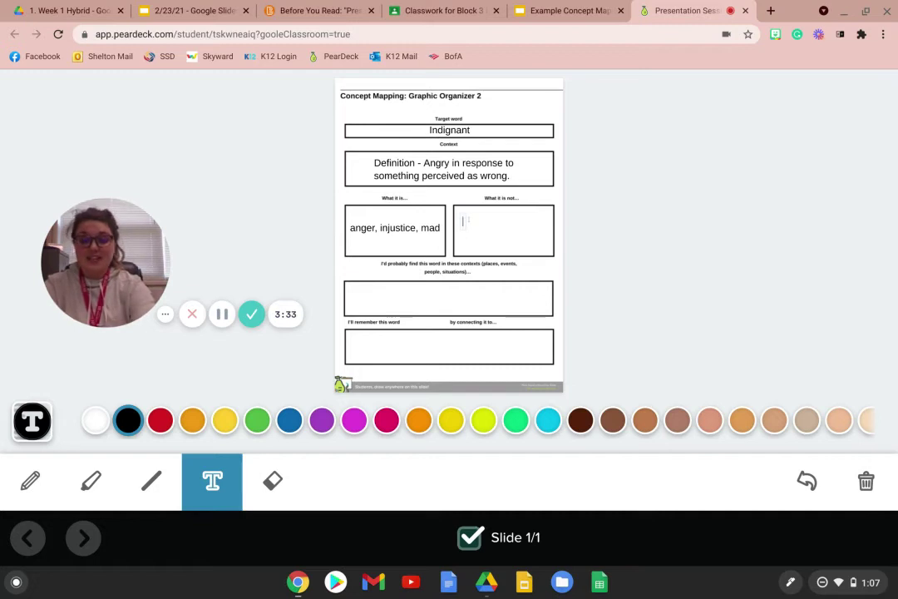
type("Come up wi")
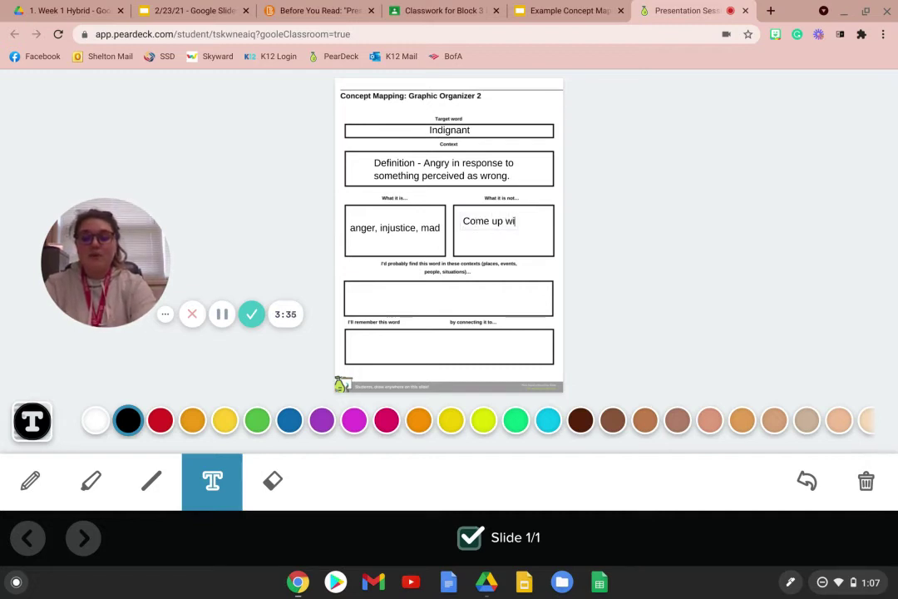
type("th 3 anton")
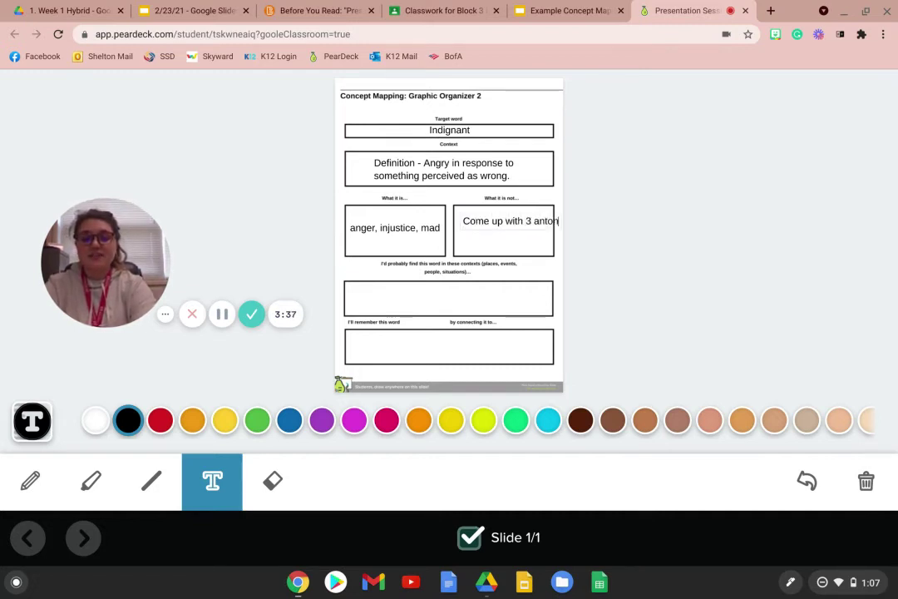
type("yms on ")
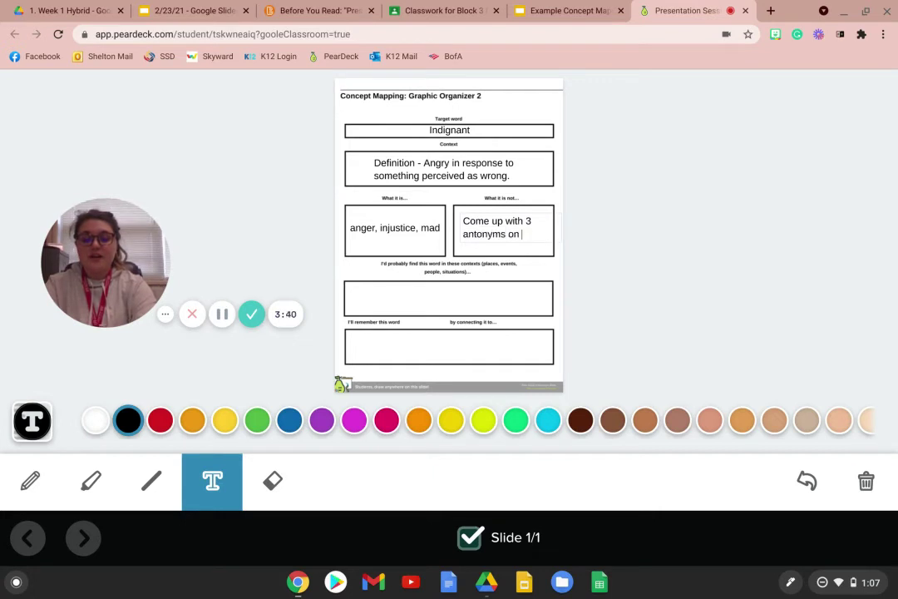
type("your own.")
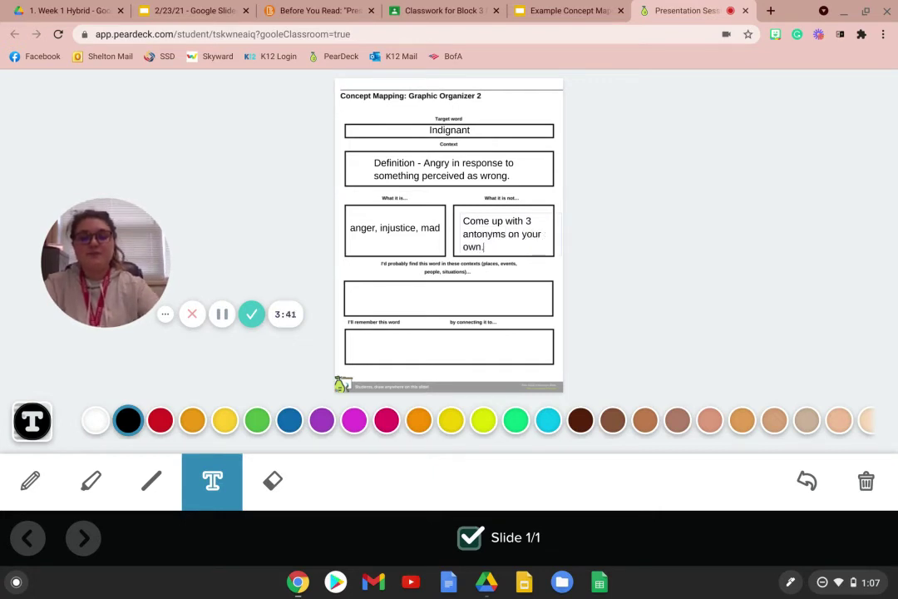
Color the antonym instruction red and shift it slightly up and left within its box
key("ctrl+a")
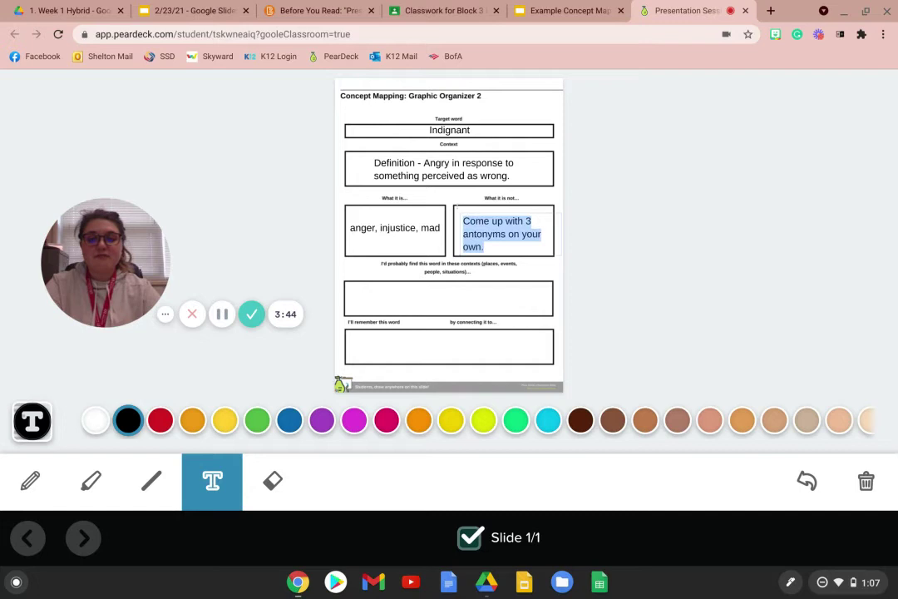
left_click(160, 420)
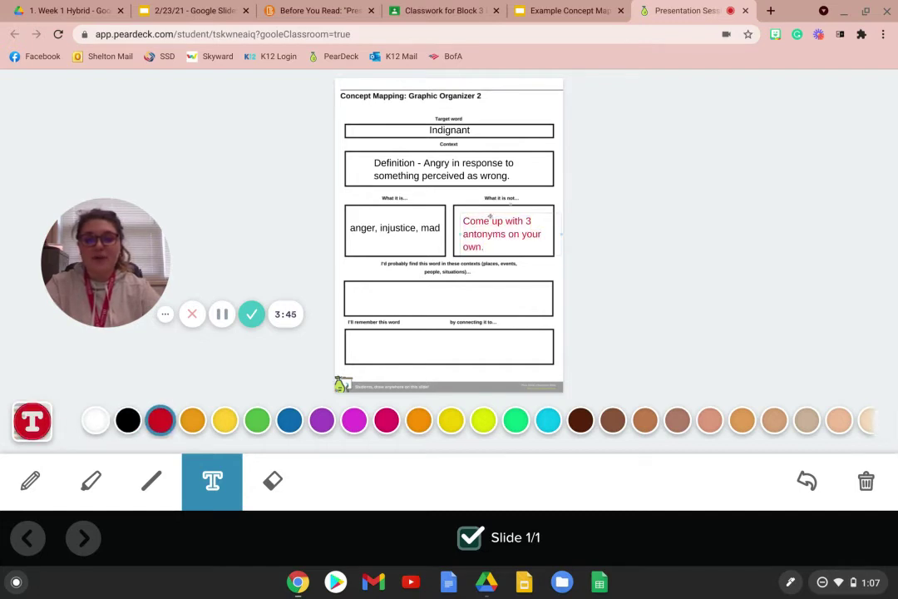
left_click_drag(489, 222, 485, 217)
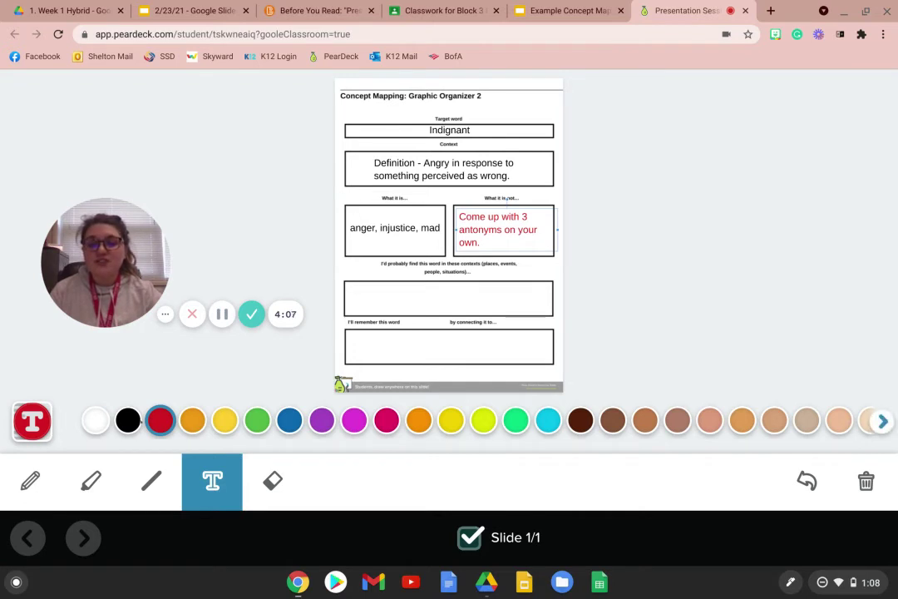
Add the black text "Adjective, this is a descriptive word, so we may use this to describe someone's reaction to something difficult." in the contexts box
left_click(127, 420)
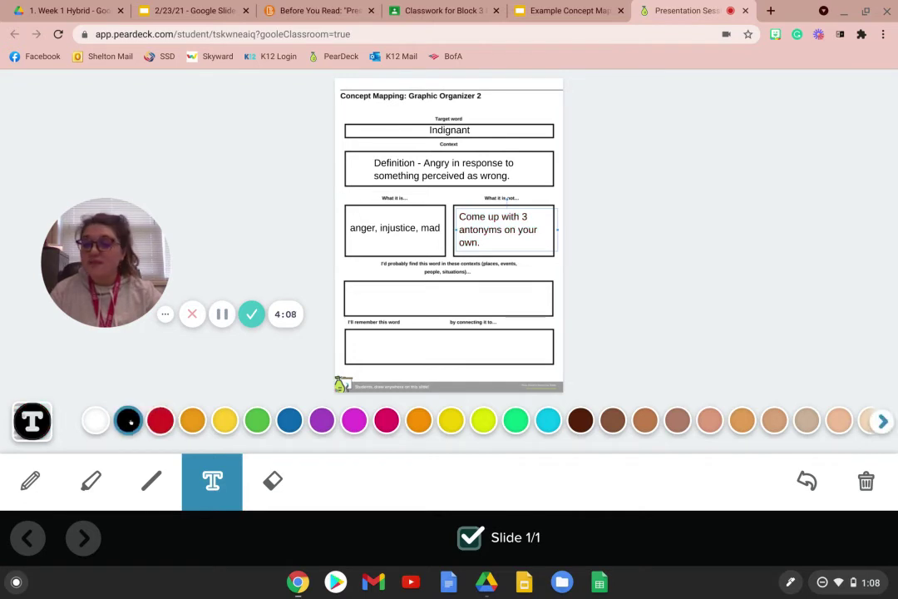
left_click(350, 288)
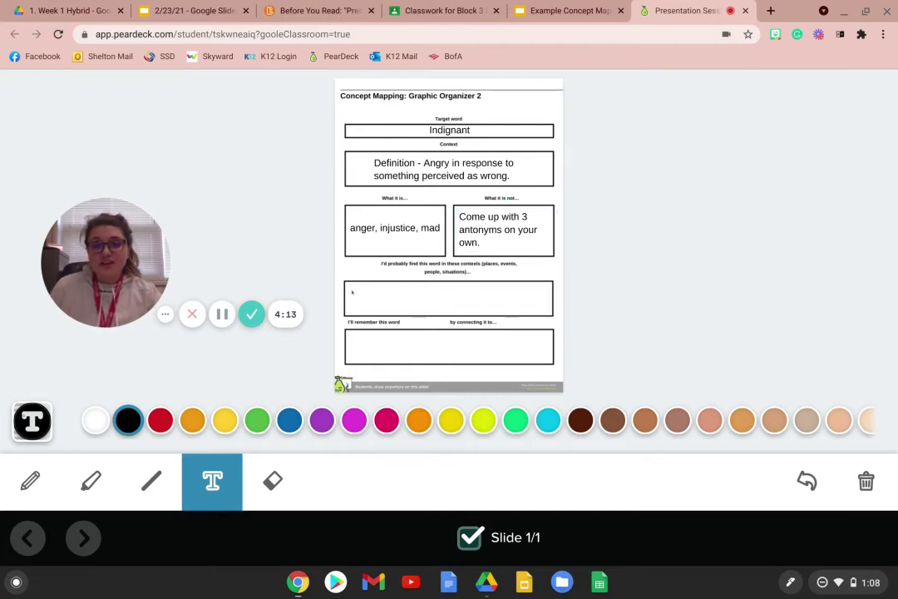
type("Ad")
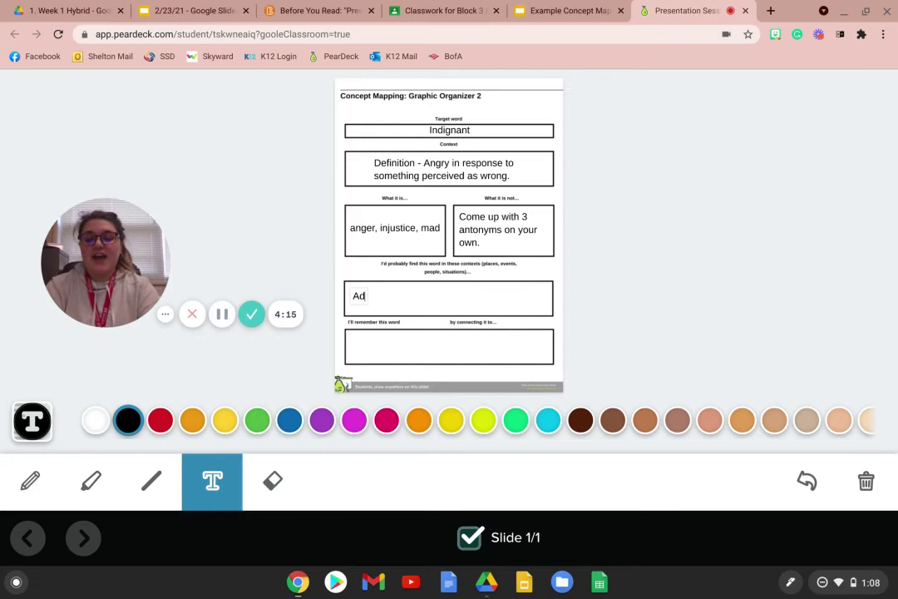
type("jective, this")
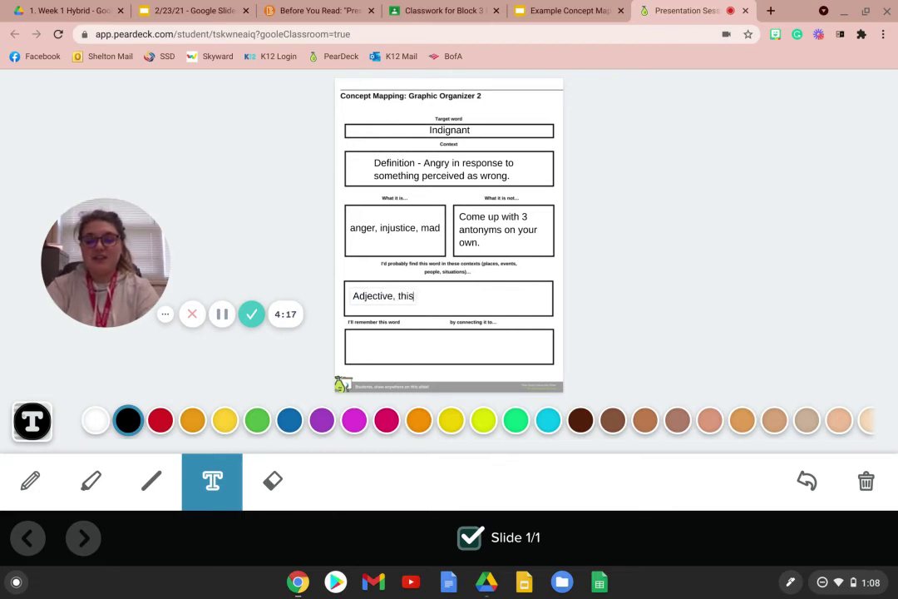
type(" is a desc")
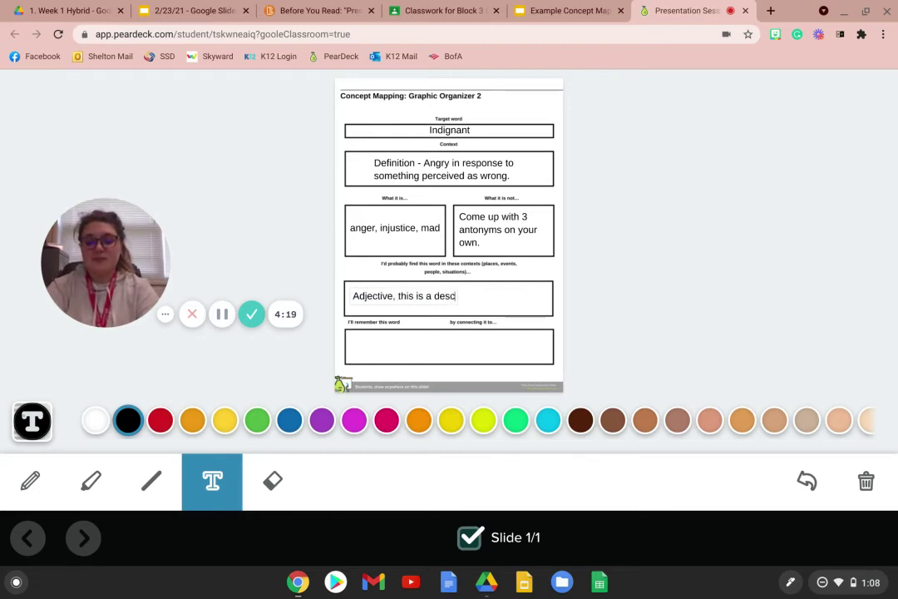
type("riptive word, s")
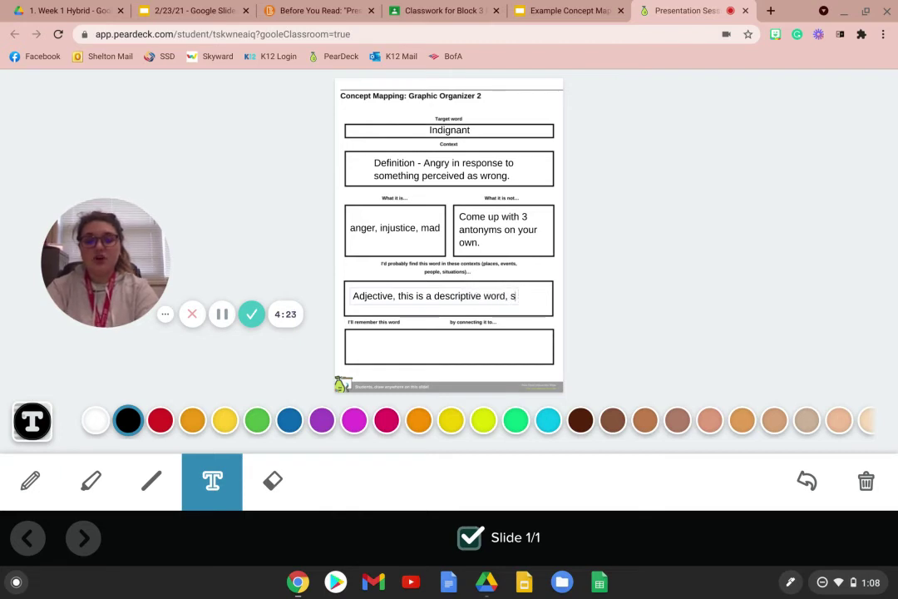
type("o we may use t")
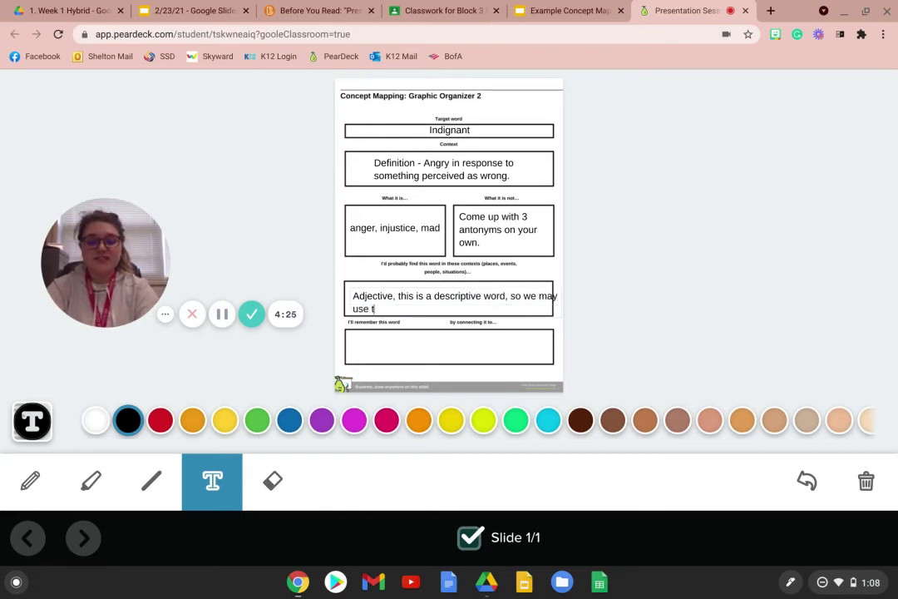
type("his to des")
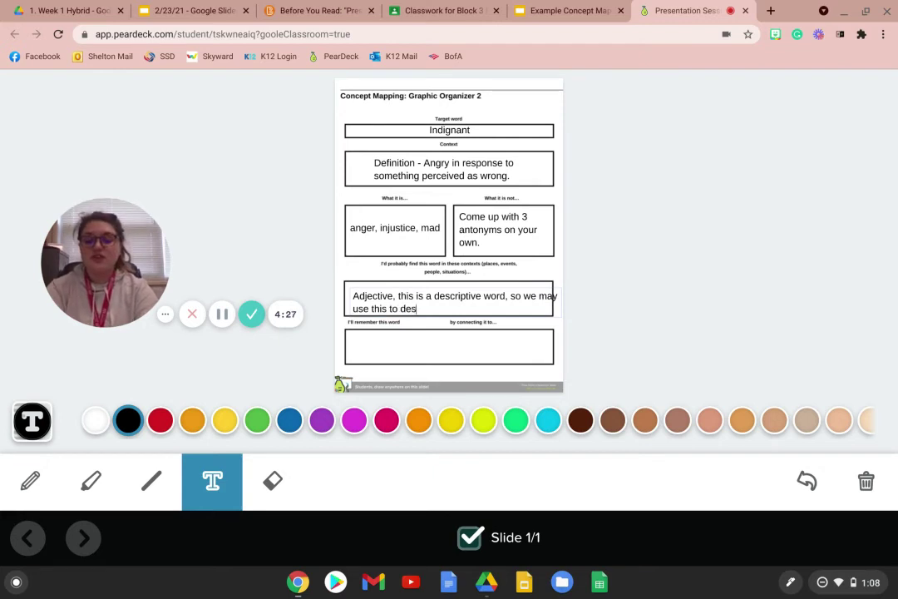
type("cribe someone")
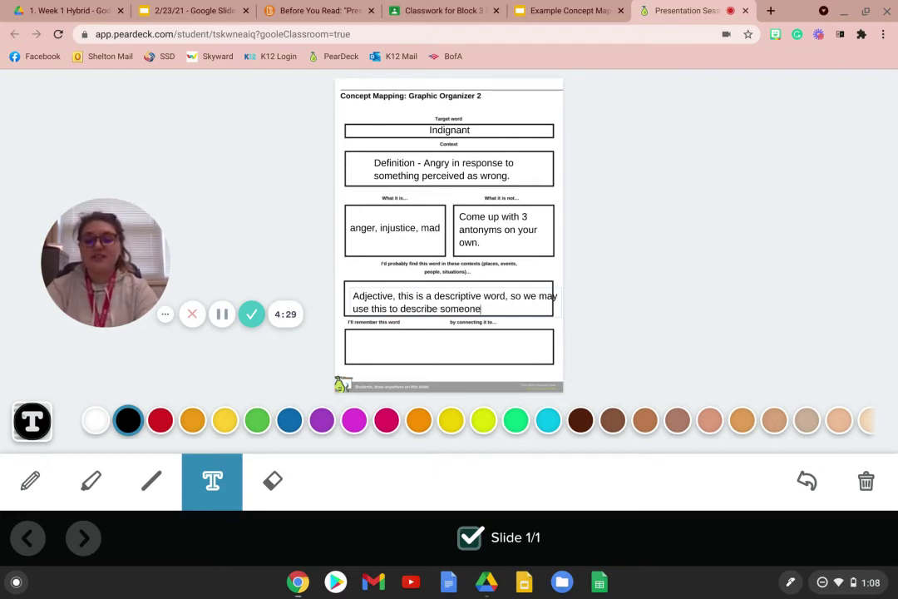
type("'s reaction")
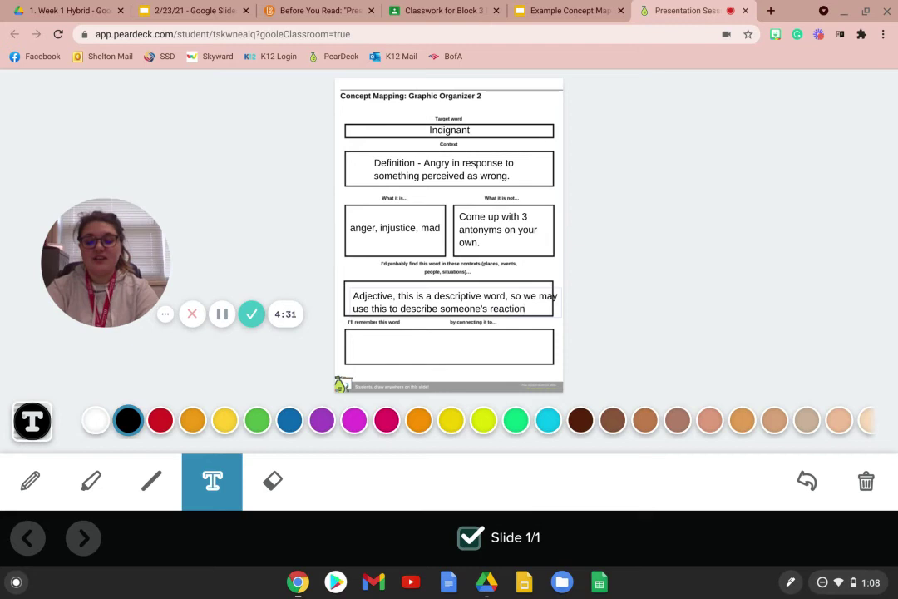
type(" to something")
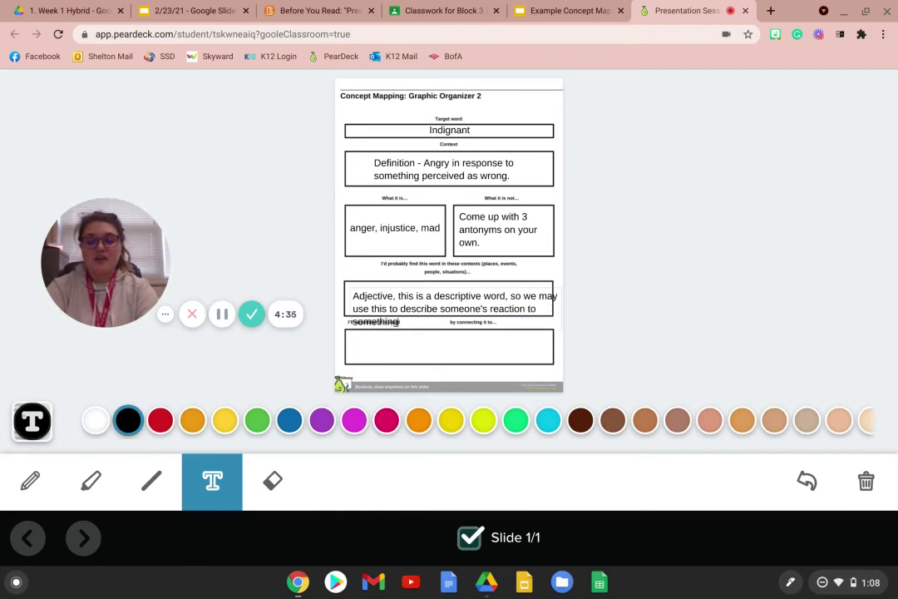
type(" difficult.")
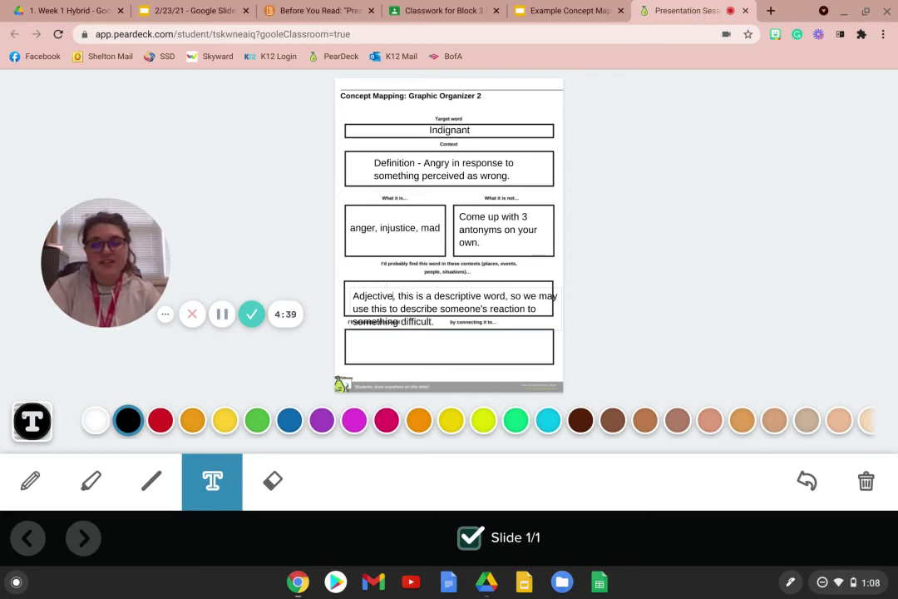
Reduce the size of the adjective text and reposition it so it fits inside the contexts box
left_click_drag(415, 308, 414, 298)
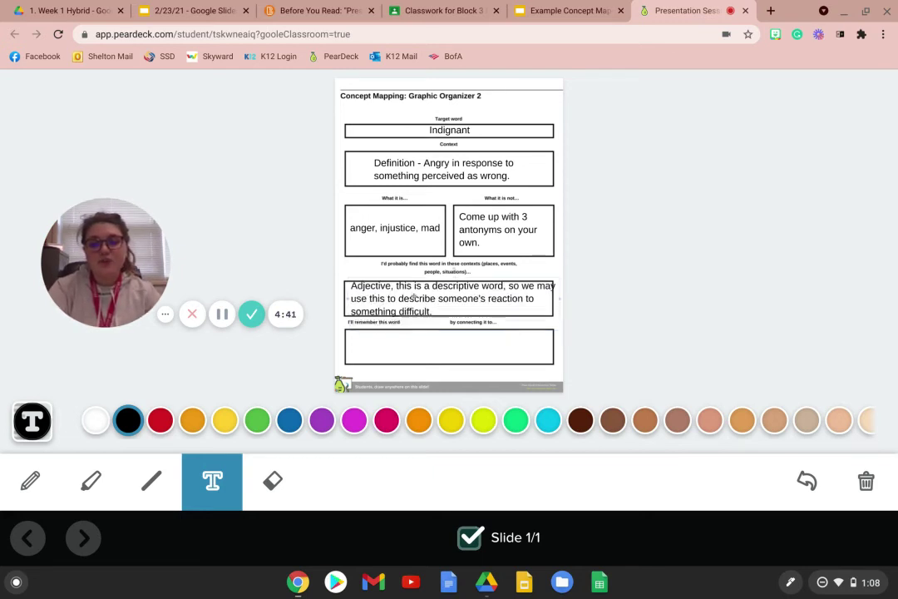
left_click(31, 420)
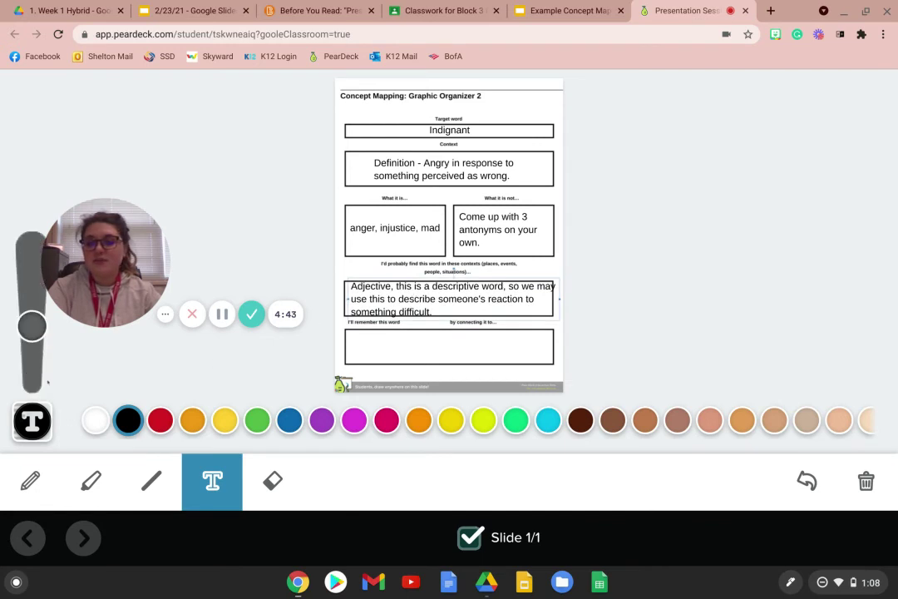
left_click_drag(32, 324, 33, 336)
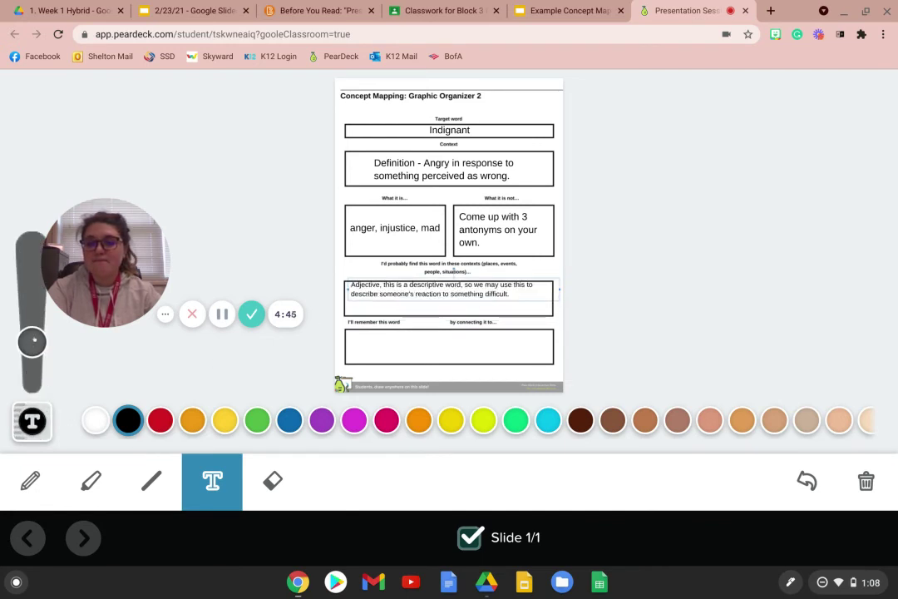
left_click_drag(433, 288, 434, 293)
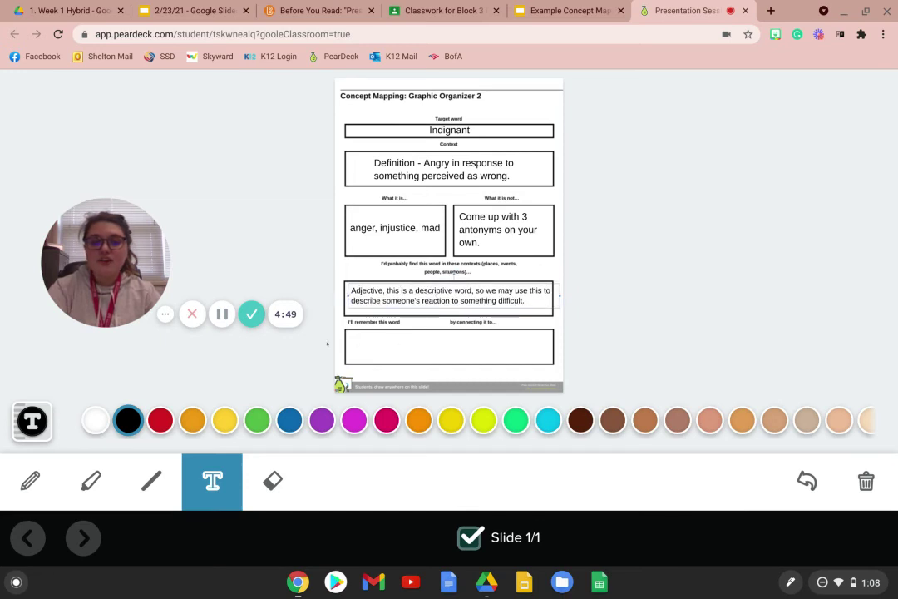
Add "On your own, make a connection to remember what this word means." in the "I'll remember this word" box and shift it slightly up and left
left_click(359, 342)
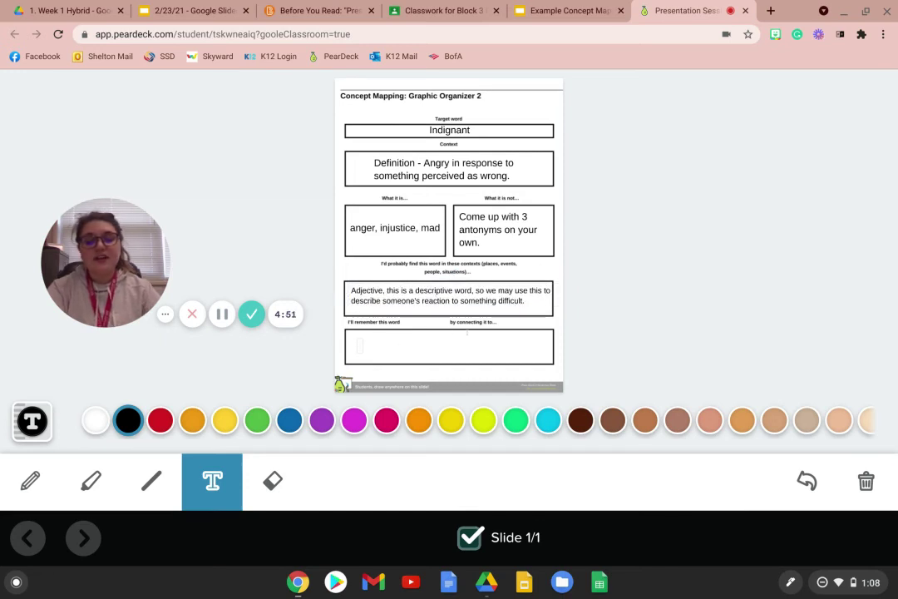
type("On you")
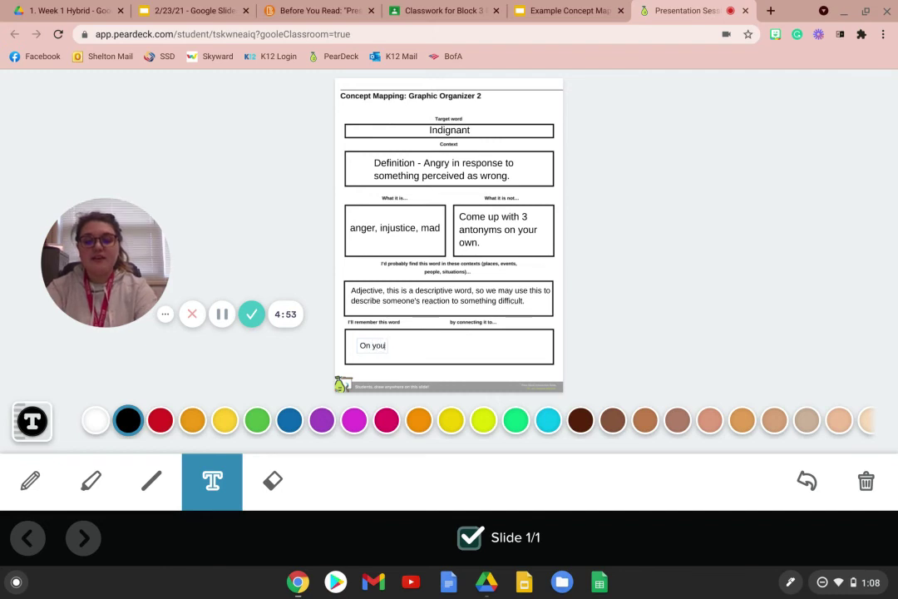
type("r own")
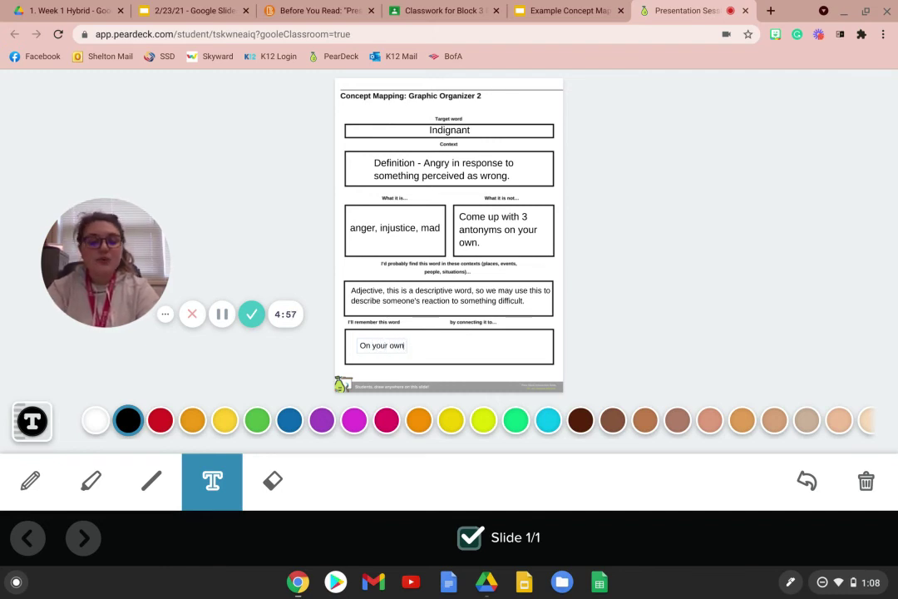
type(", ")
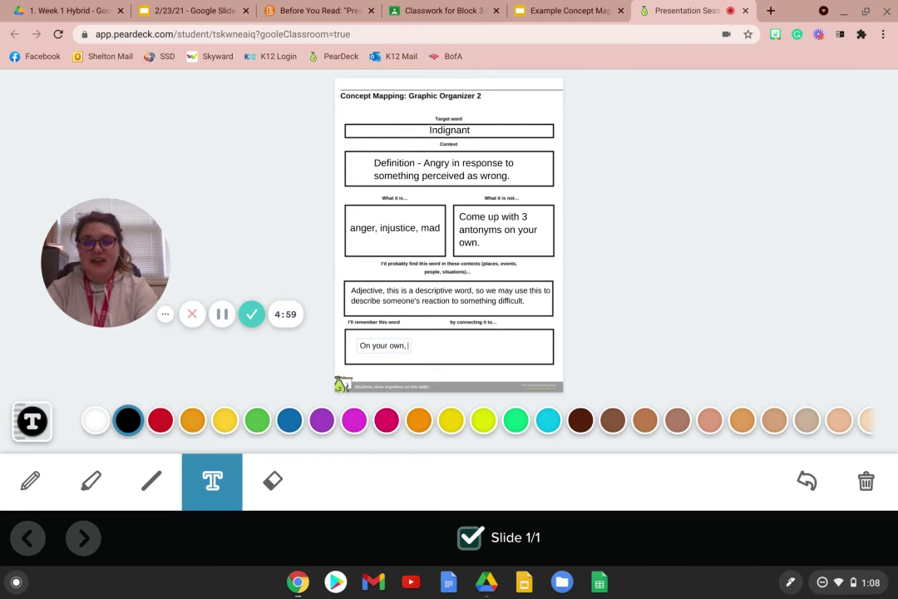
type("make a connec")
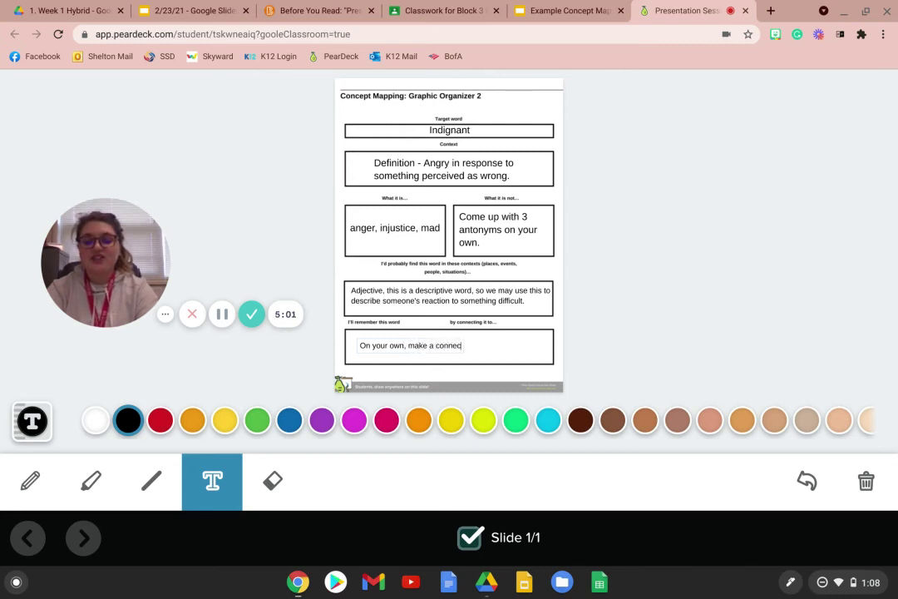
type("tion to remembe")
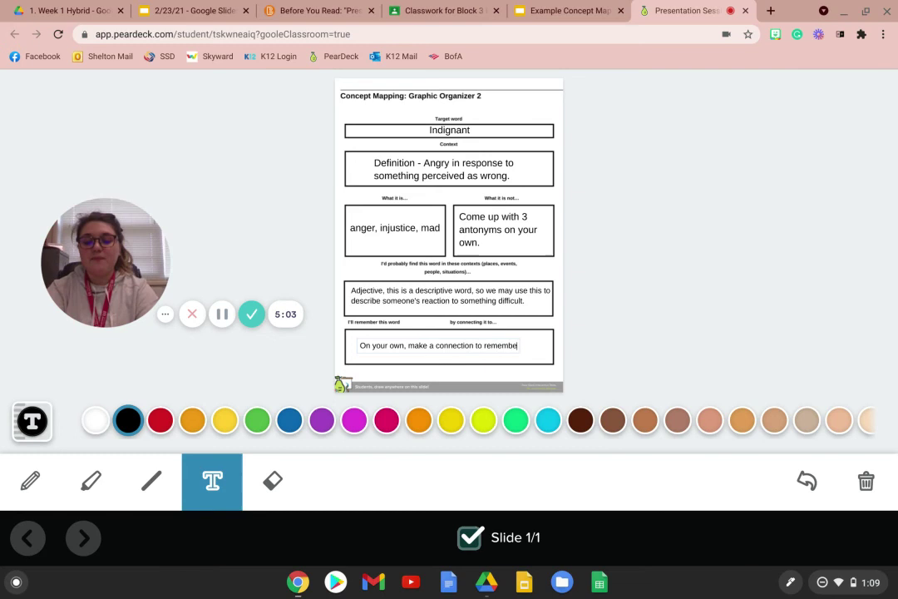
type("r what this wo")
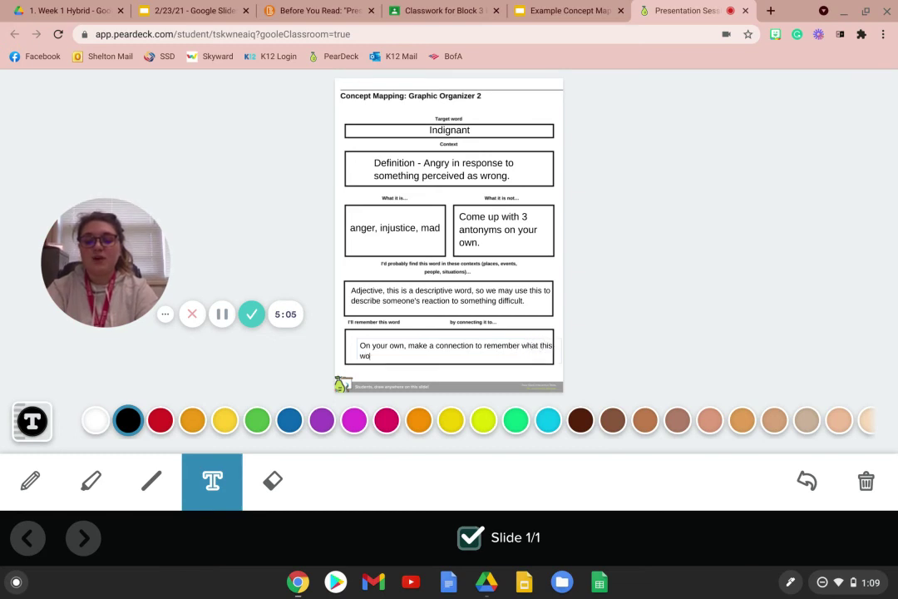
type("rd means.")
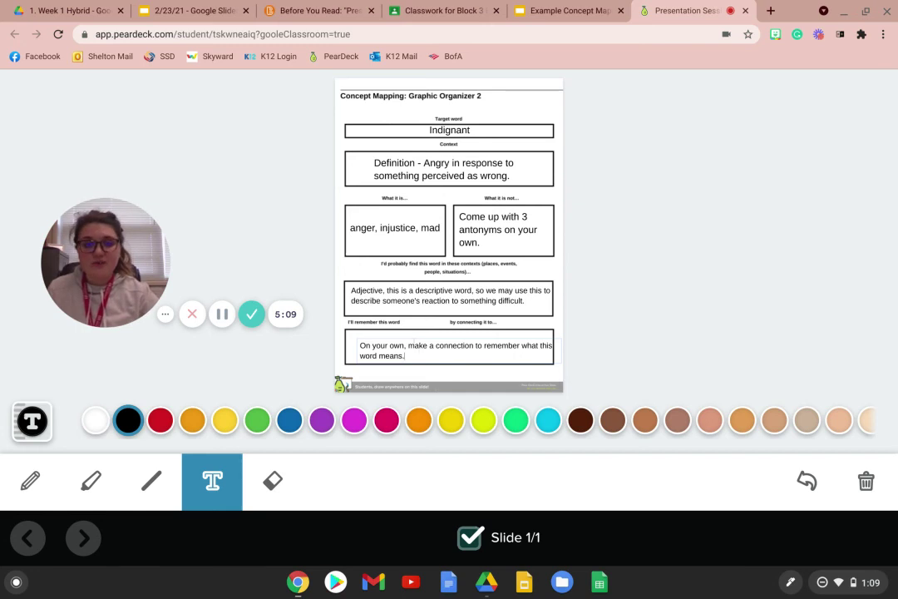
key("shift+Up")
left_click_drag(394, 345, 387, 341)
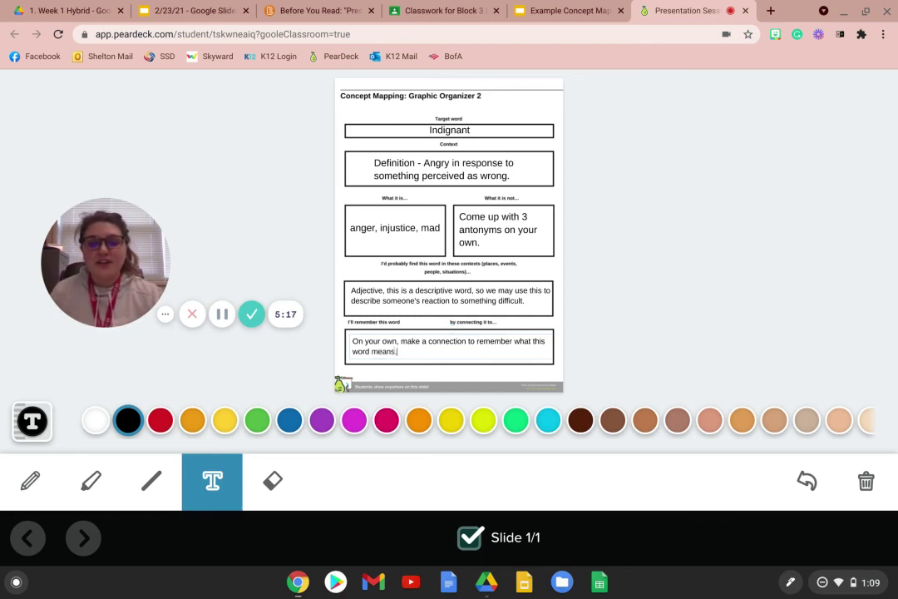
Color both the connection instruction and the antonym instruction red
key("ctrl+a")
left_click(160, 420)
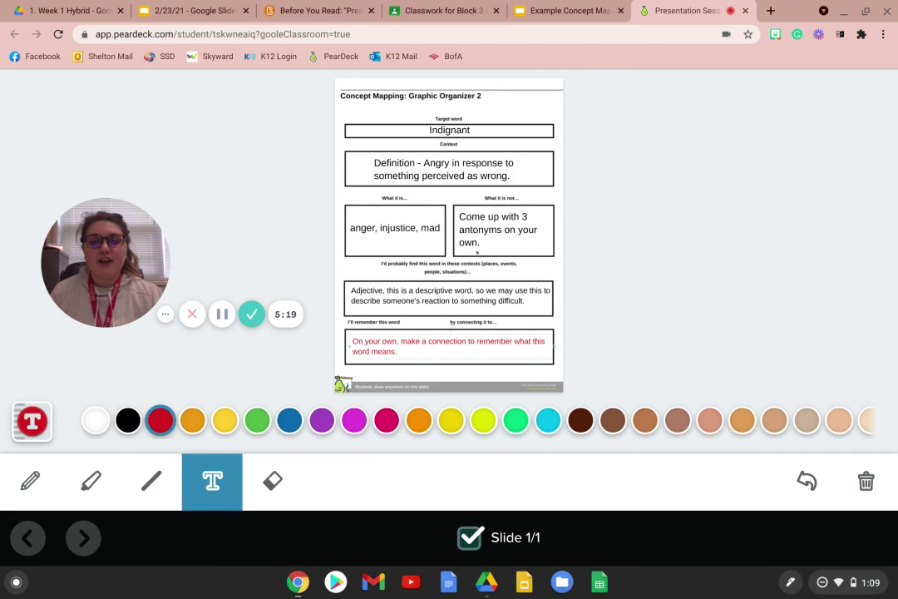
left_click(476, 249)
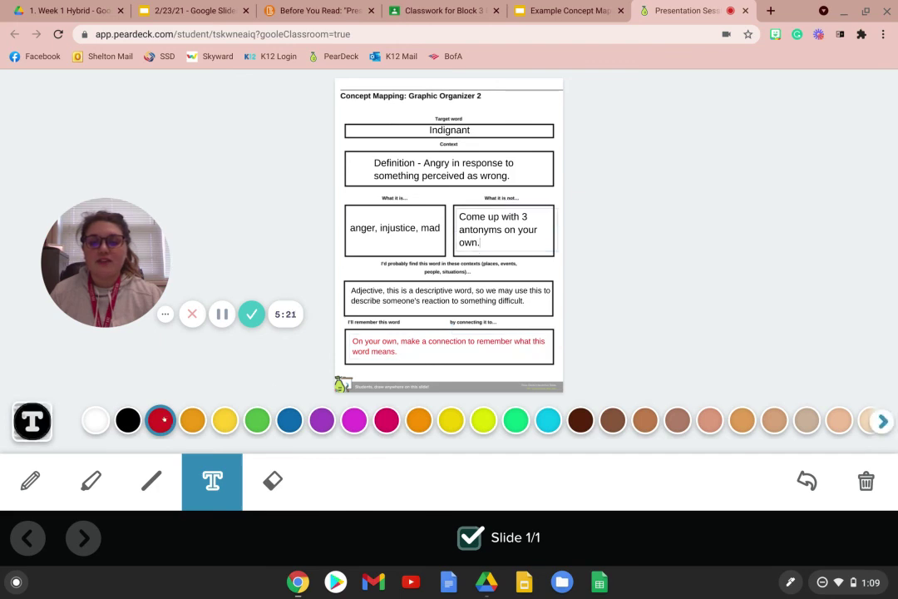
key("ctrl+a")
left_click(160, 421)
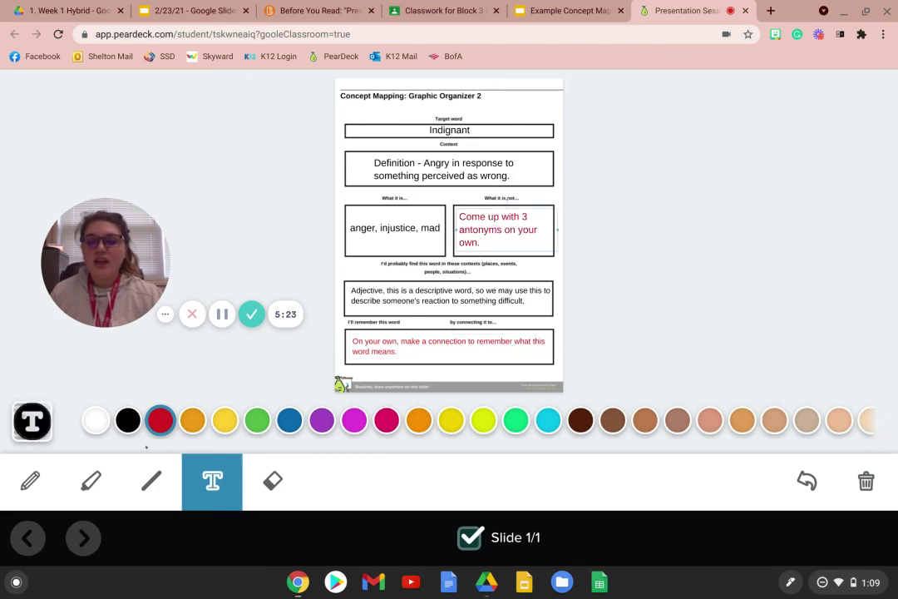
Outline the "What it is not" box and the "I'll remember this word" box freehand with the yellow highlighter
left_click(91, 480)
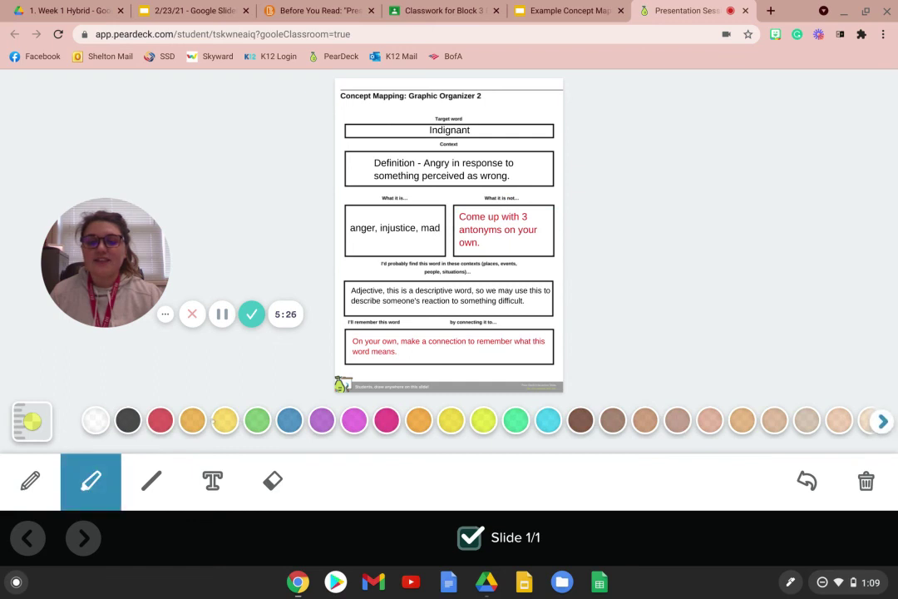
left_click(223, 421)
mouse_move(454, 208)
left_mouse_down()
mouse_move(455, 250)
mouse_move(524, 254)
mouse_move(554, 219)
mouse_move(539, 206)
mouse_move(456, 207)
left_mouse_up()
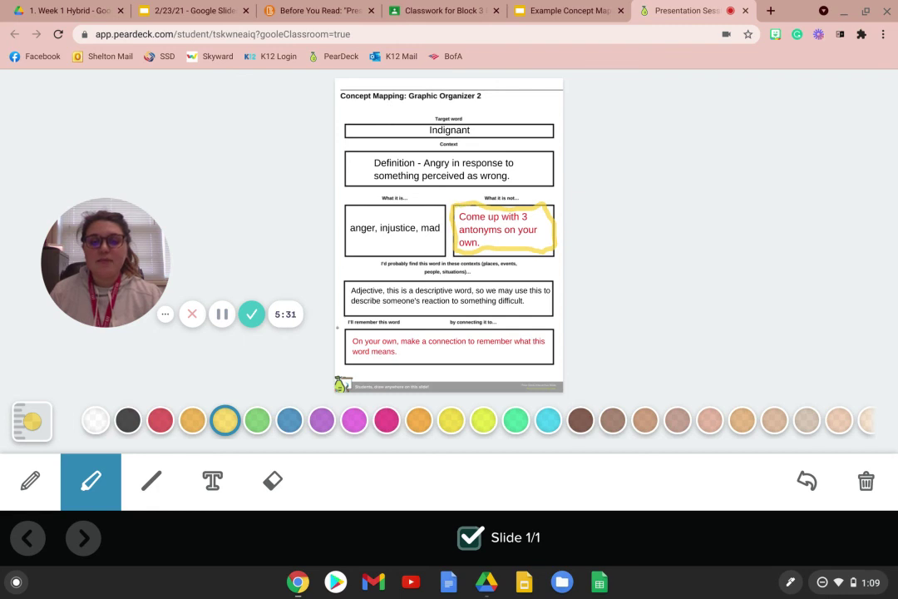
mouse_move(339, 331)
left_mouse_down()
mouse_move(344, 360)
mouse_move(374, 363)
mouse_move(532, 366)
mouse_move(553, 354)
mouse_move(553, 334)
mouse_move(350, 331)
left_mouse_up()
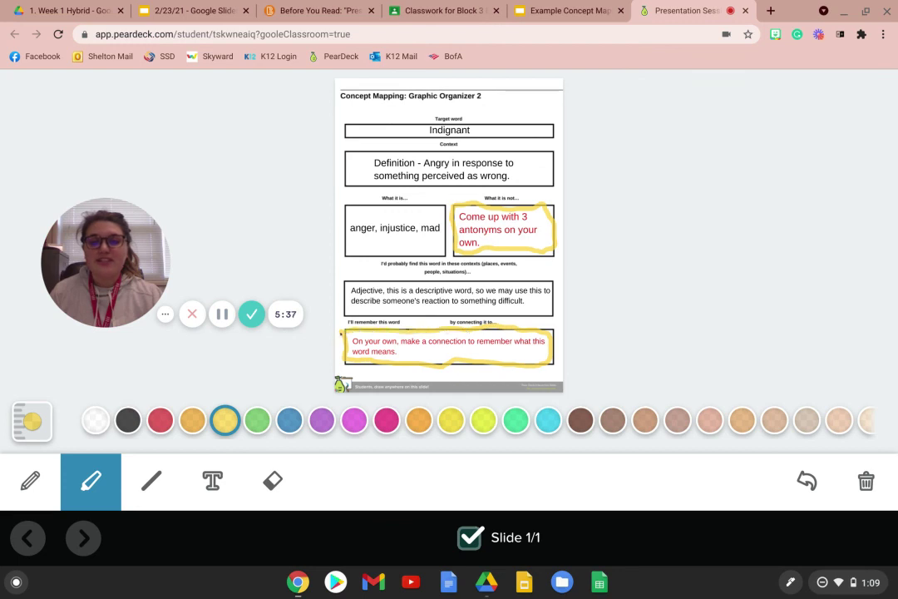